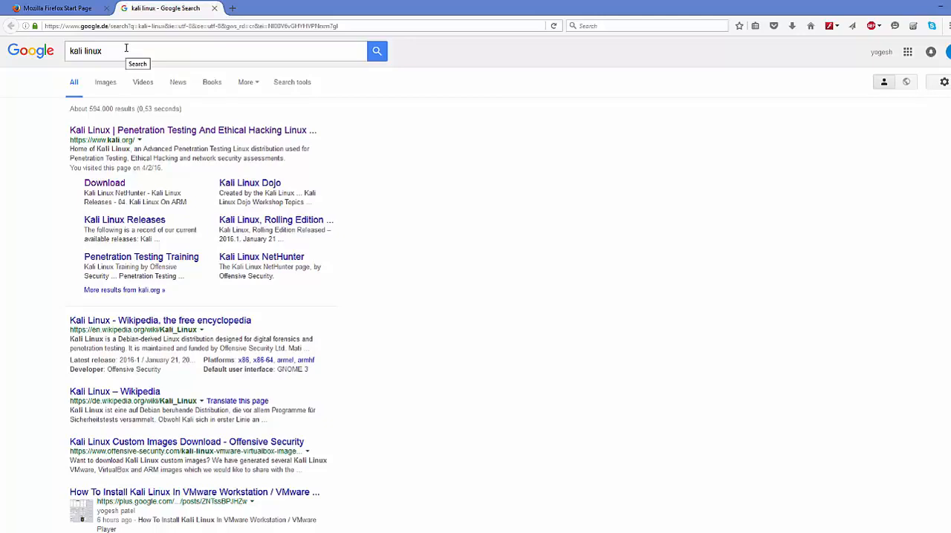
Open the official Kali Linux site from the search results and go to its Downloads page.
{"action": "left_click_drag", "start_coordinate": [127, 47], "coordinate": [46, 58]}
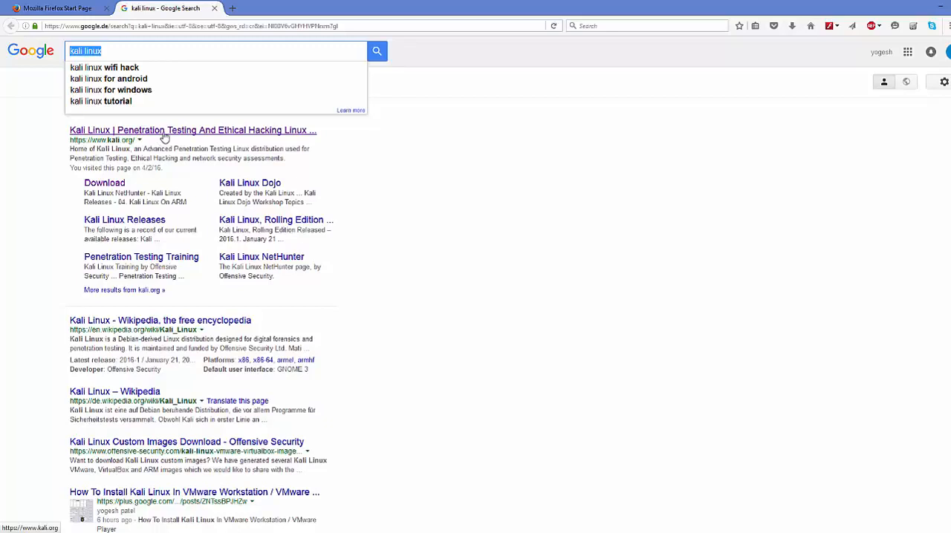
{"action": "left_click", "coordinate": [164, 136]}
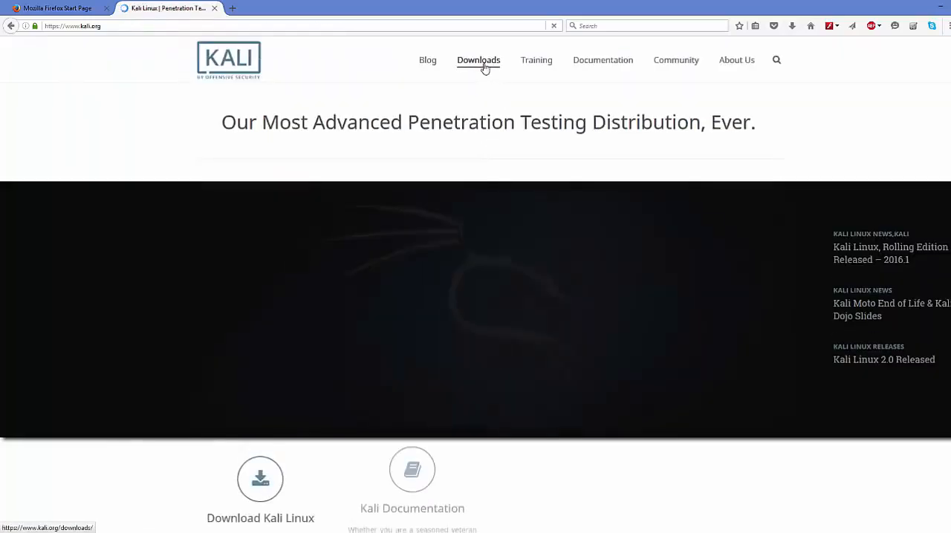
{"action": "mouse_move", "coordinate": [484, 67]}
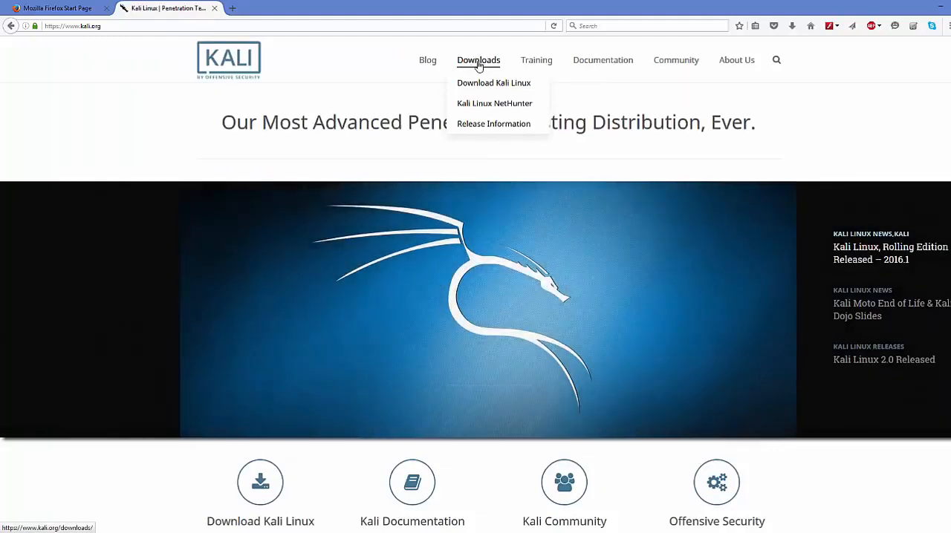
{"action": "left_click", "coordinate": [478, 65]}
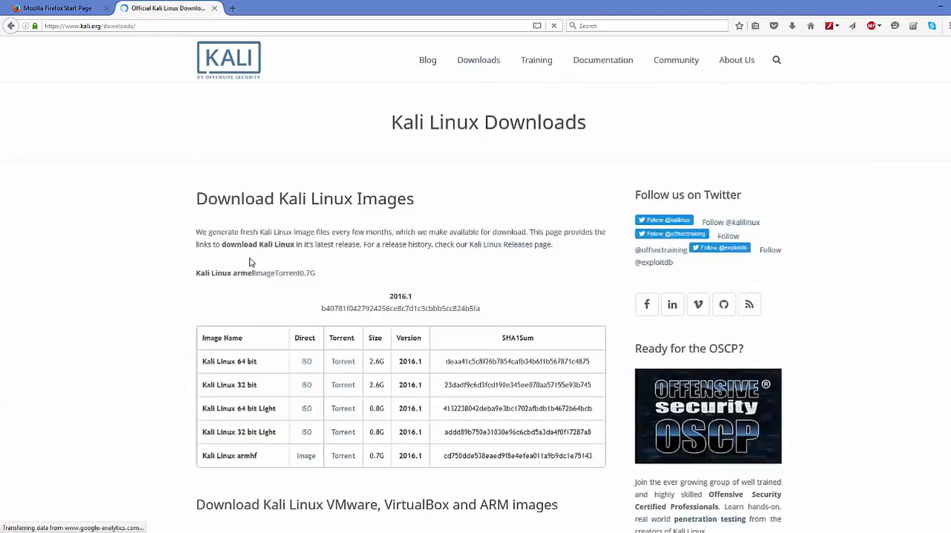
Examine the Kali Linux image download table and the downloaded kali-linux-2016.1-amd64.iso file in the Pictures\kali folder.
{"action": "scroll", "coordinate": [259, 220], "scroll_direction": "down", "scroll_amount": 3}
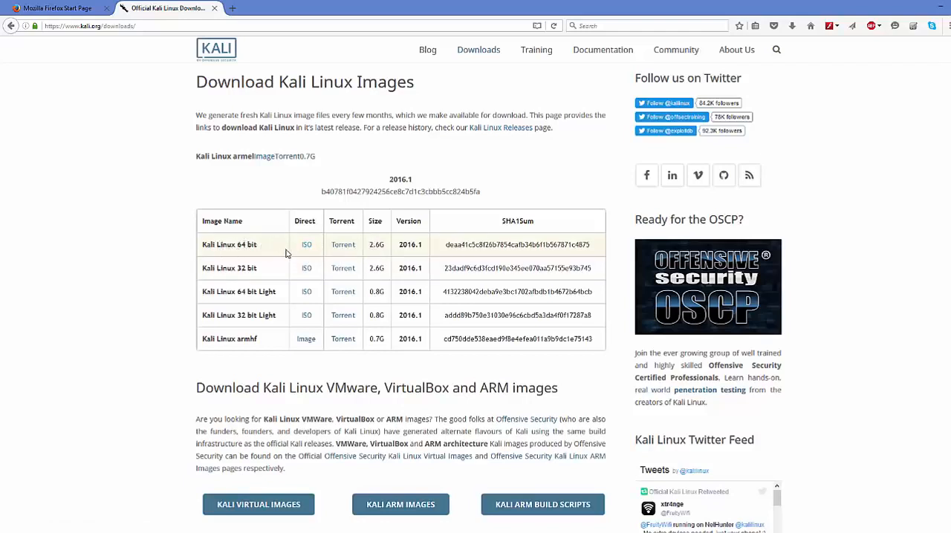
{"action": "left_click", "coordinate": [99, 532]}
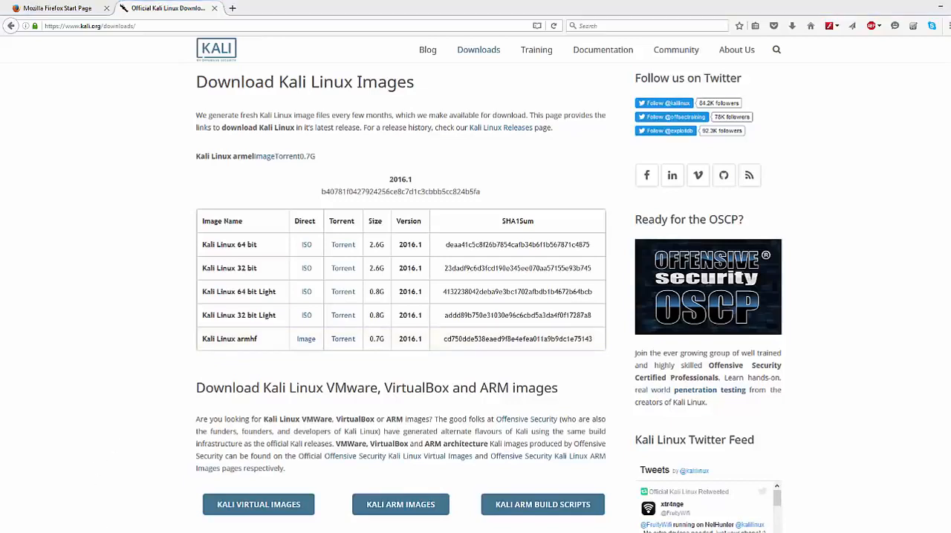
{"action": "left_click", "coordinate": [189, 111]}
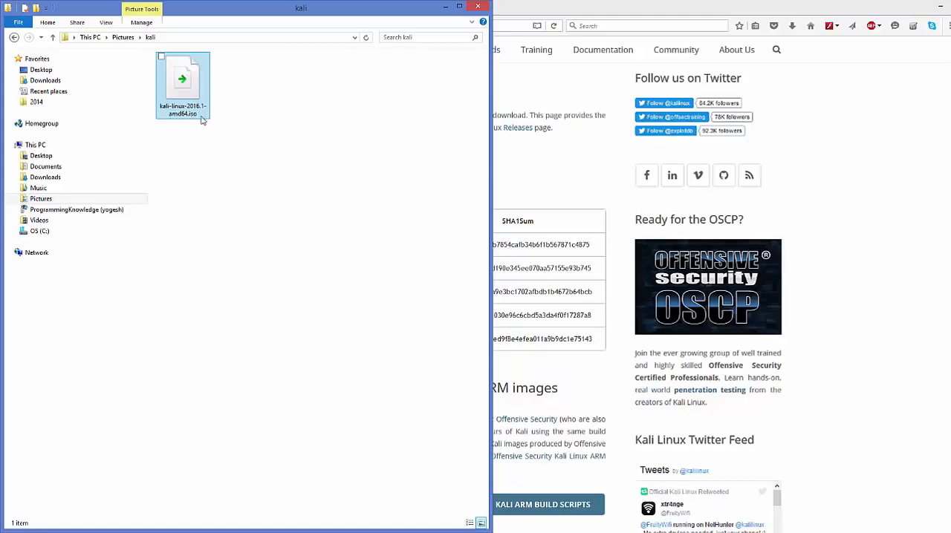
{"action": "left_click", "coordinate": [844, 130]}
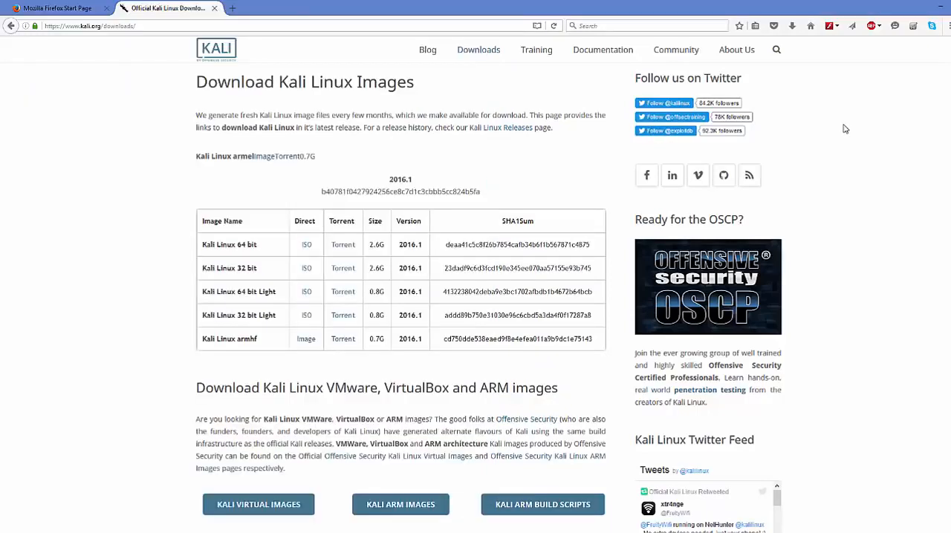
Put the browser and file explorer out of the way to bring Oracle VM VirtualBox Manager forward.
{"action": "left_click", "coordinate": [940, 8]}
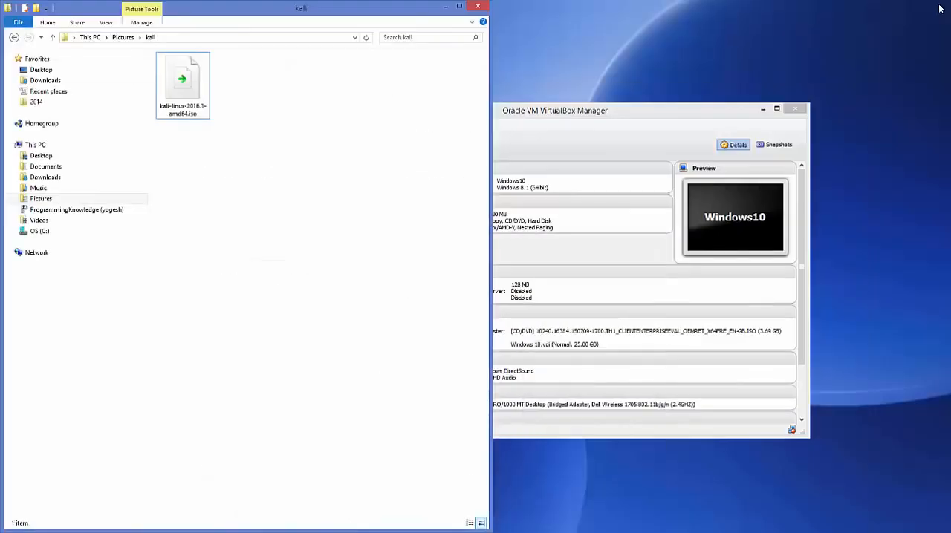
{"action": "left_click", "coordinate": [445, 7]}
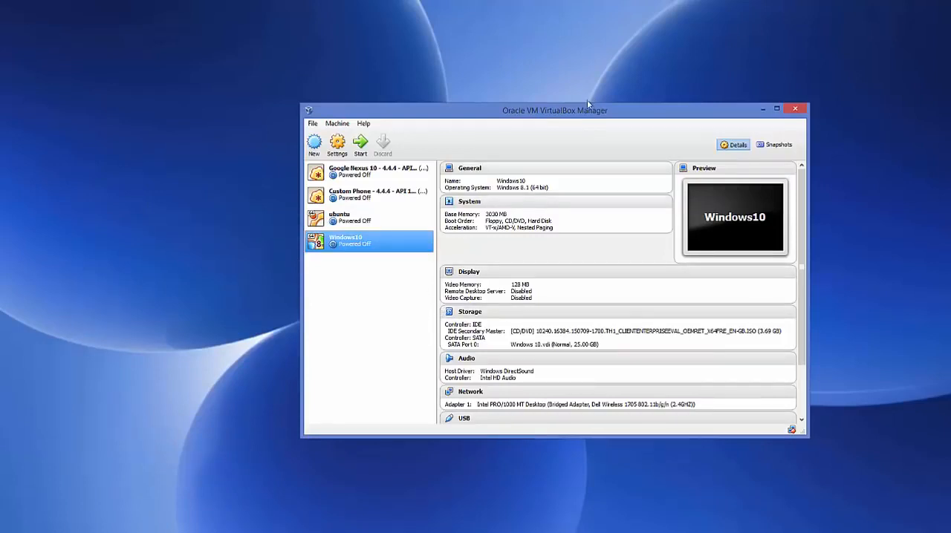
{"action": "left_click_drag", "start_coordinate": [573, 113], "coordinate": [560, 109]}
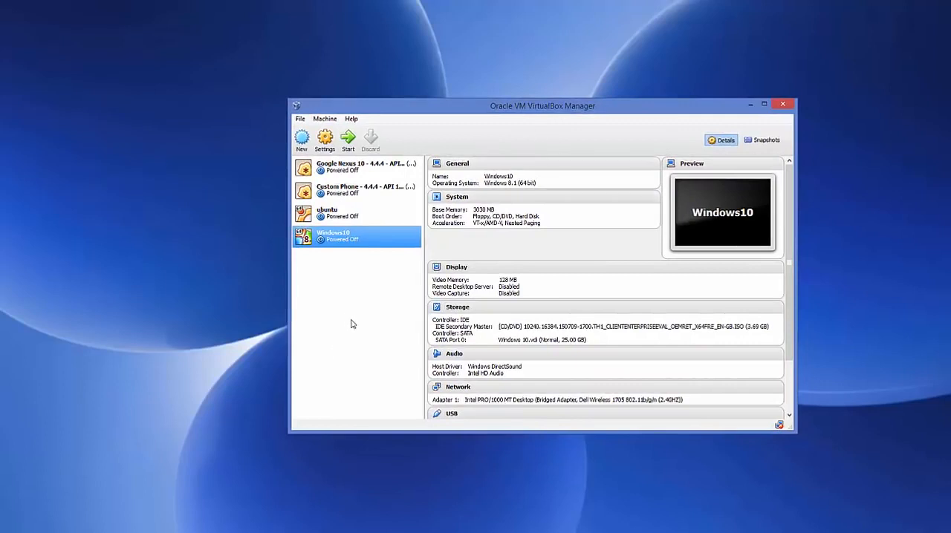
Start a new virtual machine named kali with type Linux and version Debian (64 bit).
{"action": "left_click", "coordinate": [302, 146]}
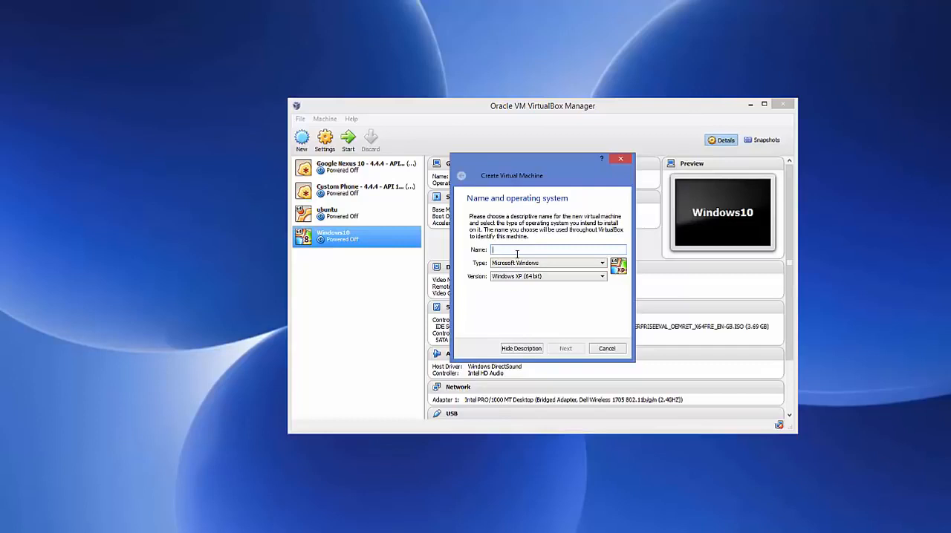
{"action": "type", "text": "kali"}
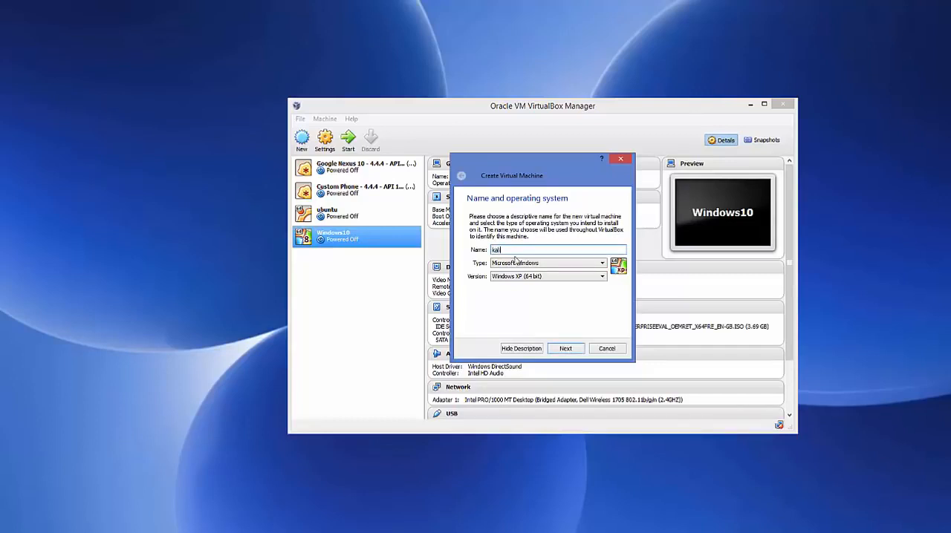
{"action": "left_click", "coordinate": [513, 264]}
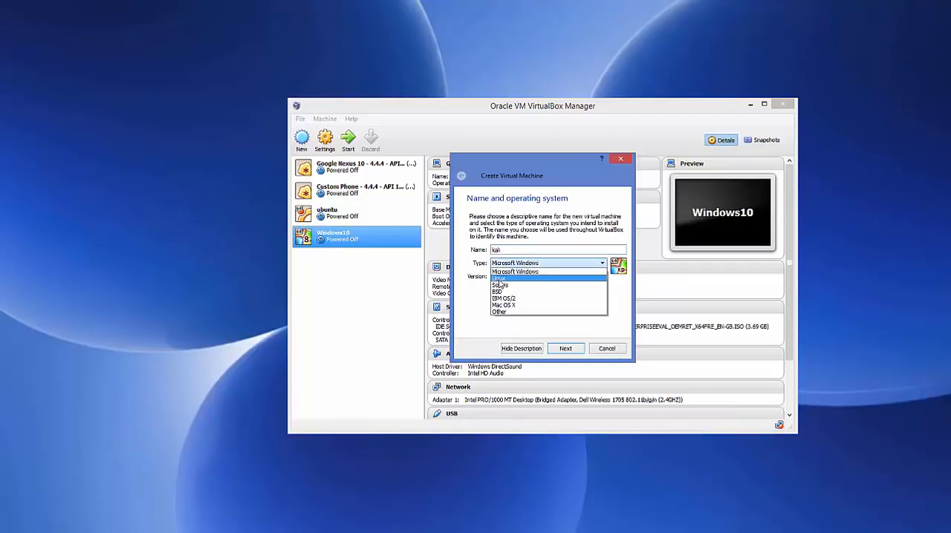
{"action": "left_click", "coordinate": [498, 280]}
{"action": "left_click", "coordinate": [545, 275]}
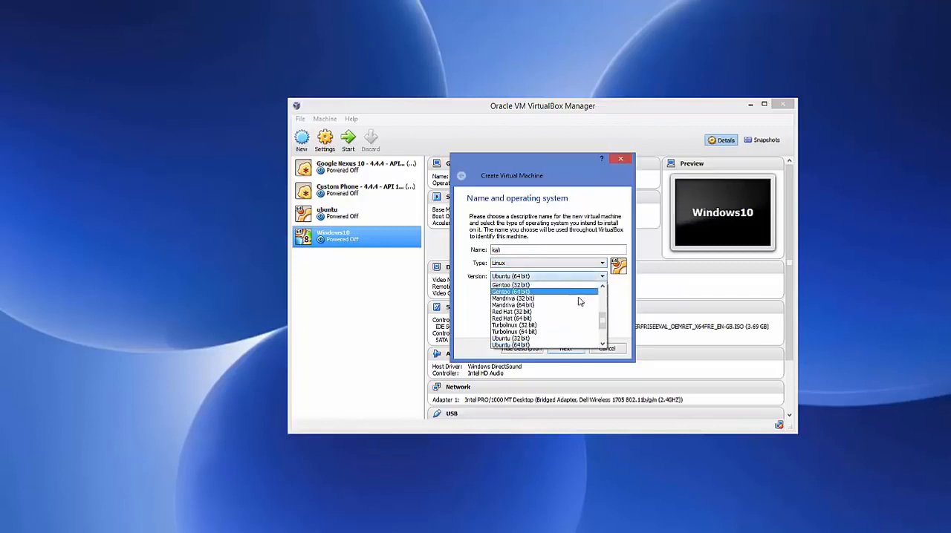
{"action": "mouse_move", "coordinate": [602, 322]}
{"action": "left_mouse_down"}
{"action": "mouse_move", "coordinate": [608, 295]}
{"action": "mouse_move", "coordinate": [603, 338]}
{"action": "mouse_move", "coordinate": [603, 310]}
{"action": "left_mouse_up"}
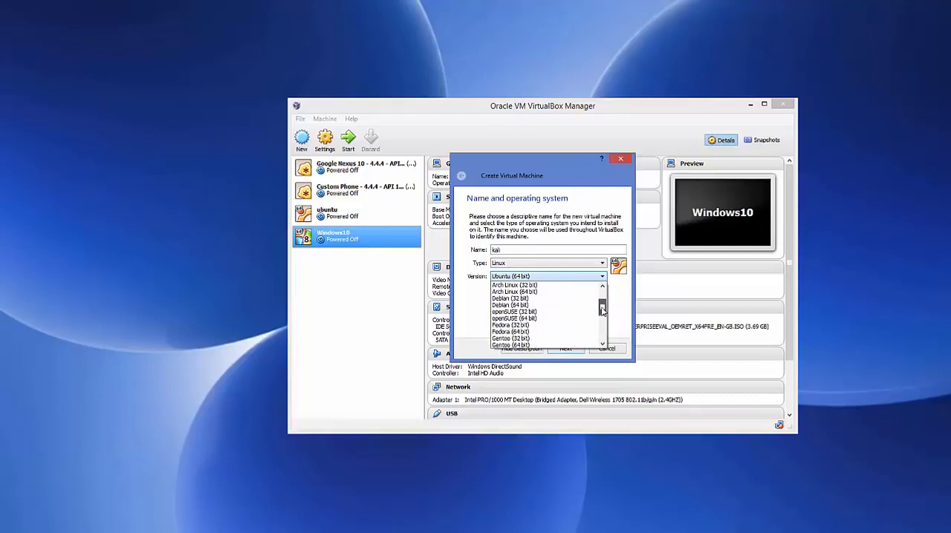
{"action": "left_click", "coordinate": [509, 306]}
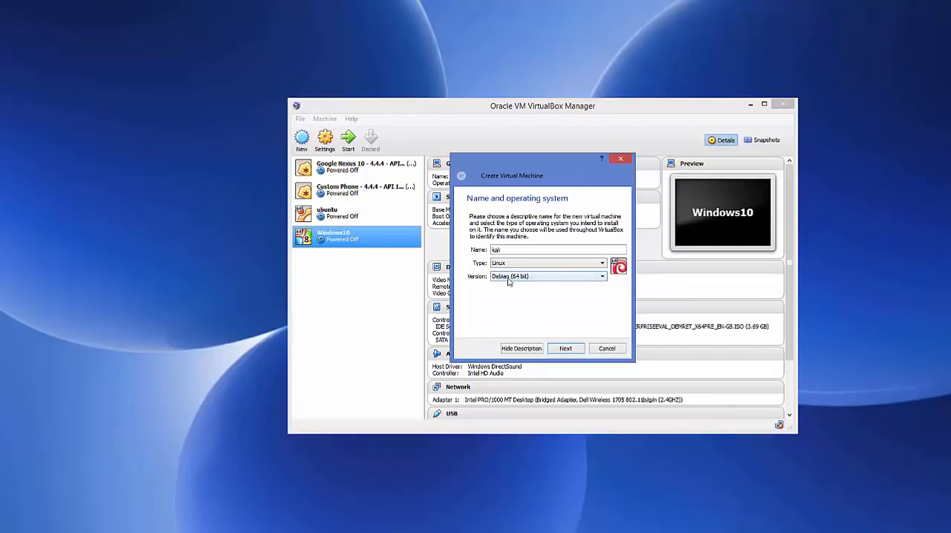
Set the new machine's memory size to 4096 MB and continue.
{"action": "left_click", "coordinate": [559, 350]}
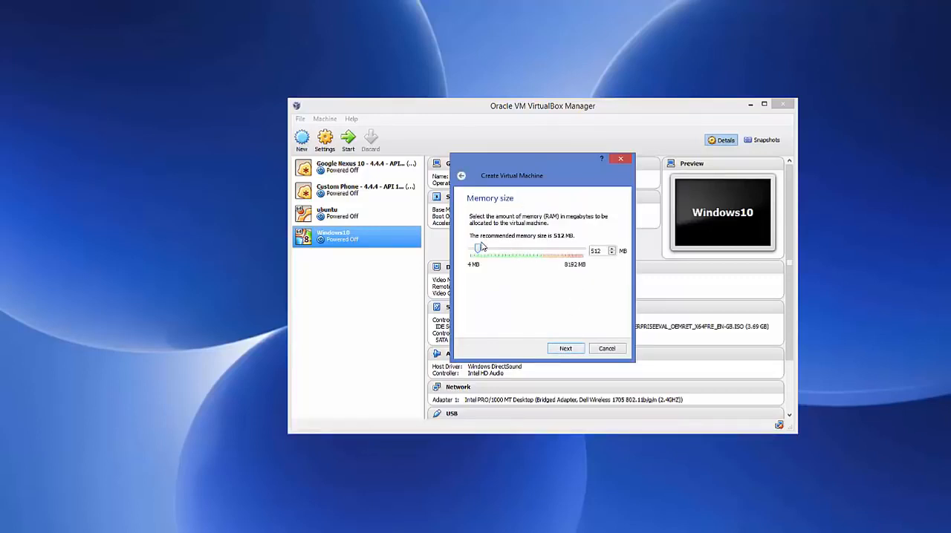
{"action": "left_click_drag", "start_coordinate": [479, 251], "coordinate": [532, 251]}
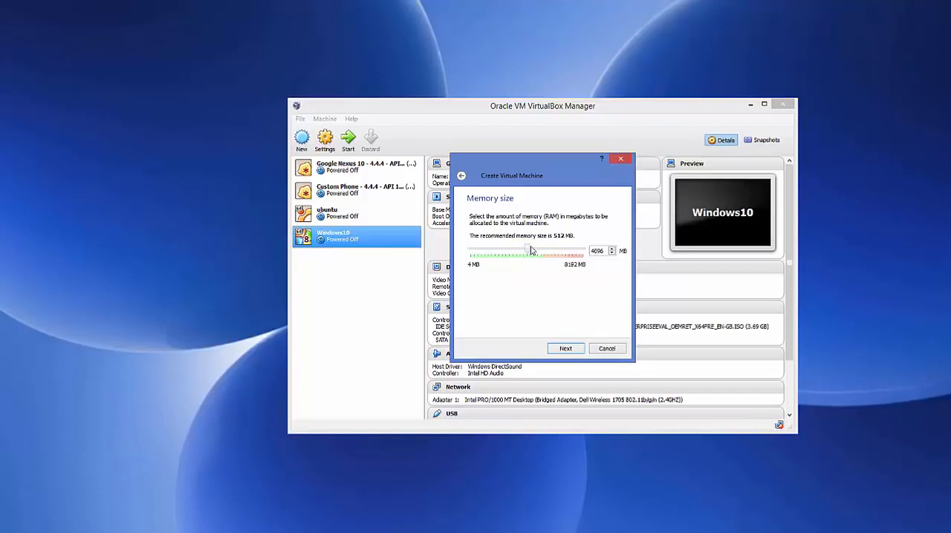
{"action": "left_click", "coordinate": [563, 349]}
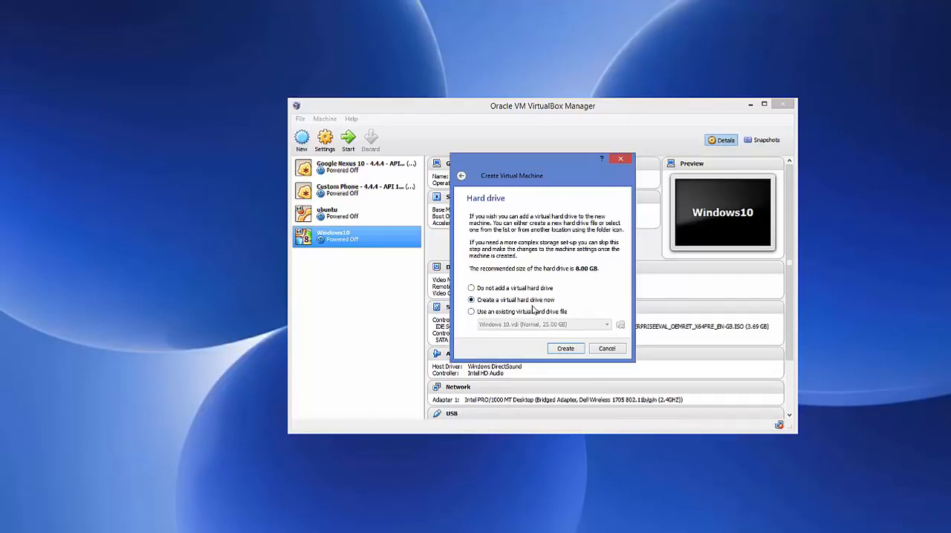
Create a new virtual hard drive as a VDI file, dynamically allocated.
{"action": "left_click", "coordinate": [564, 348]}
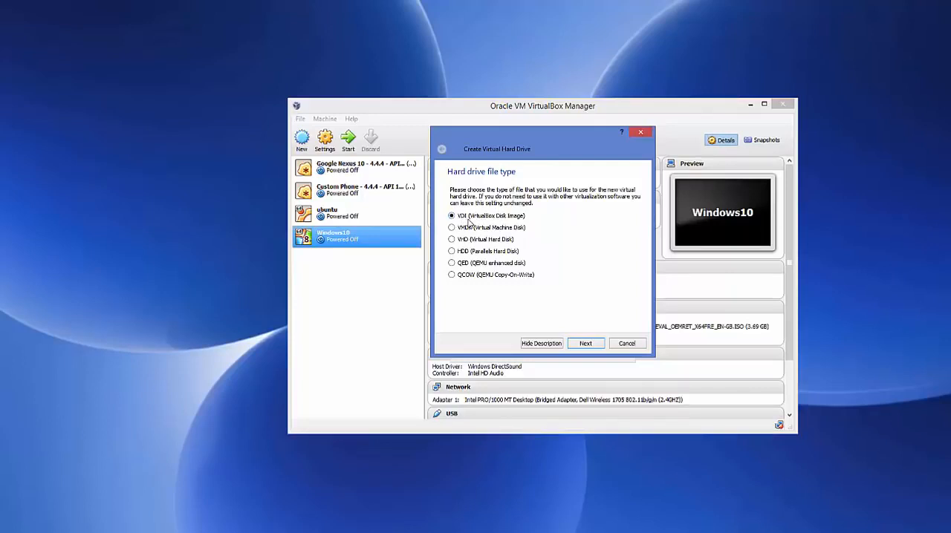
{"action": "left_click", "coordinate": [584, 345]}
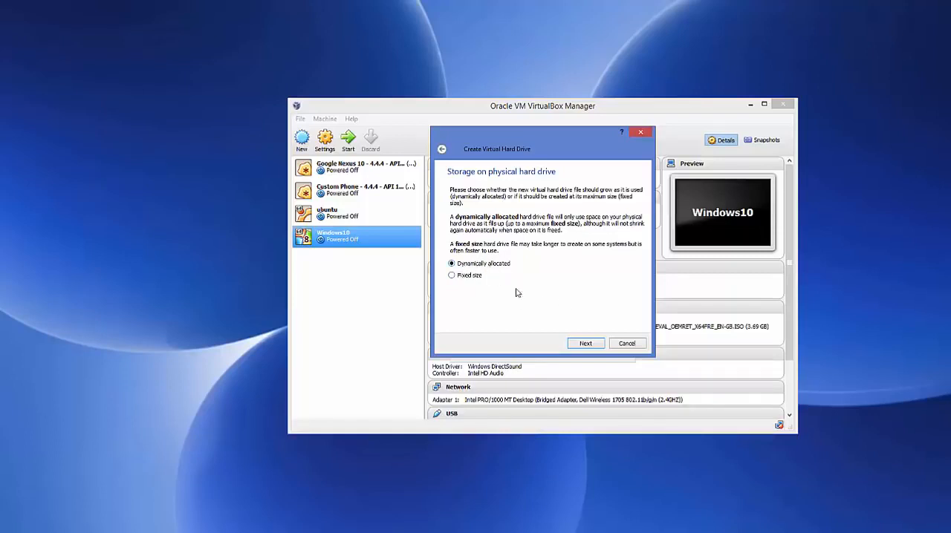
{"action": "left_click", "coordinate": [584, 344]}
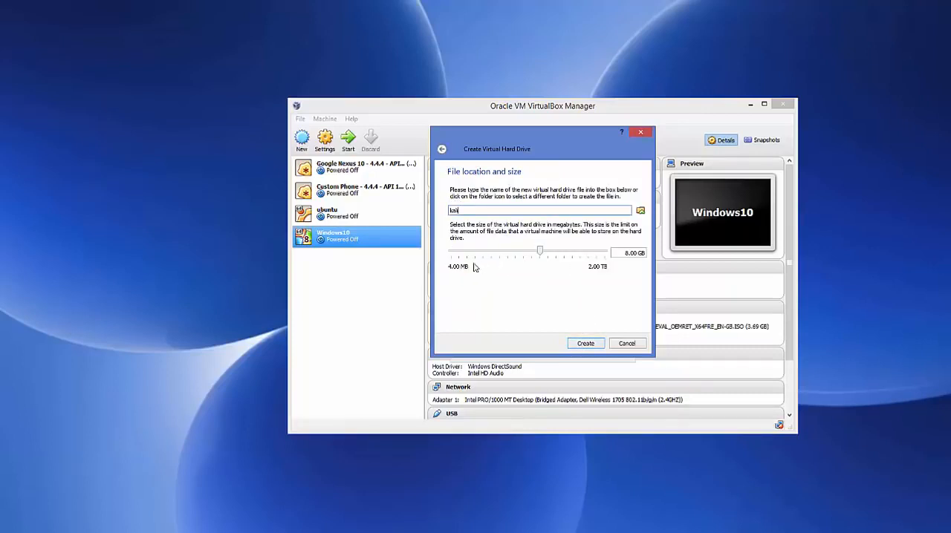
Set the virtual hard drive size to 20.23 GB and create the kali machine.
{"action": "mouse_move", "coordinate": [537, 256]}
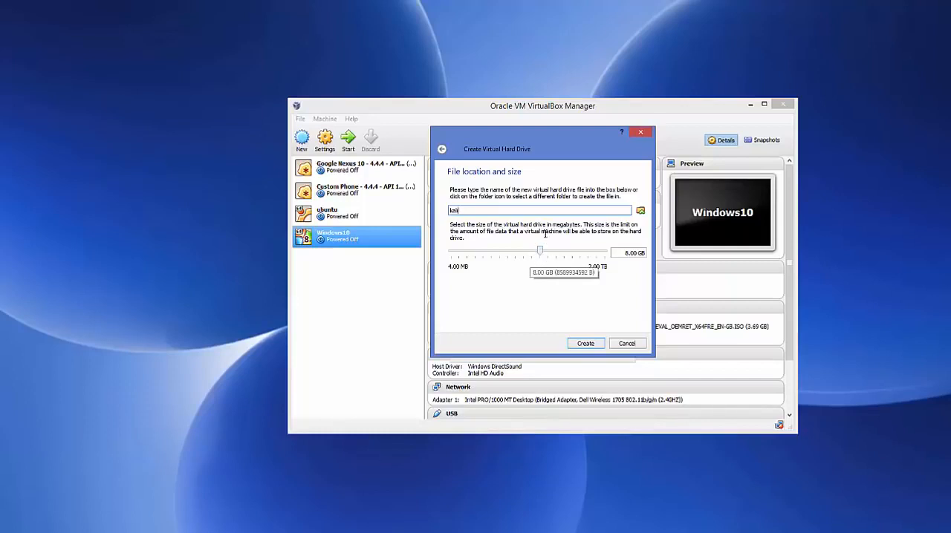
{"action": "mouse_move", "coordinate": [570, 254]}
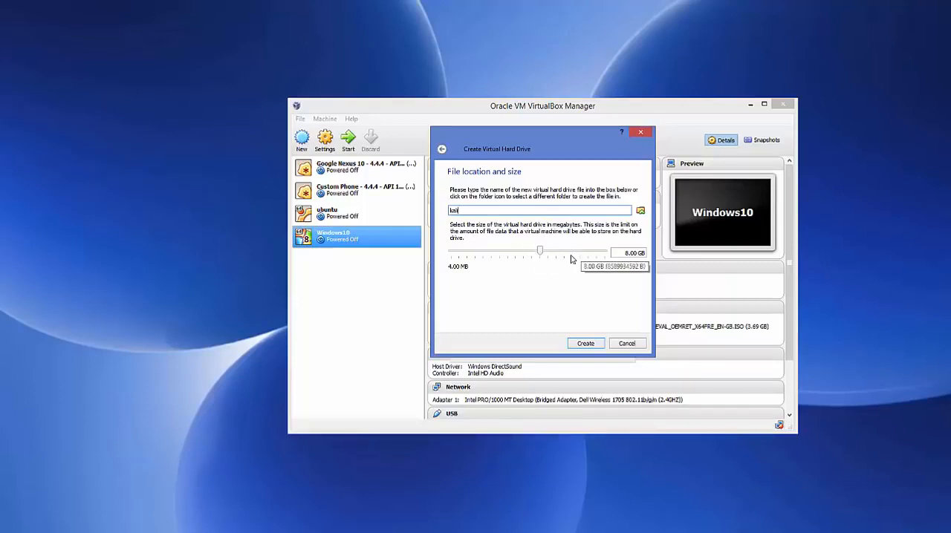
{"action": "left_click_drag", "start_coordinate": [542, 254], "coordinate": [552, 254]}
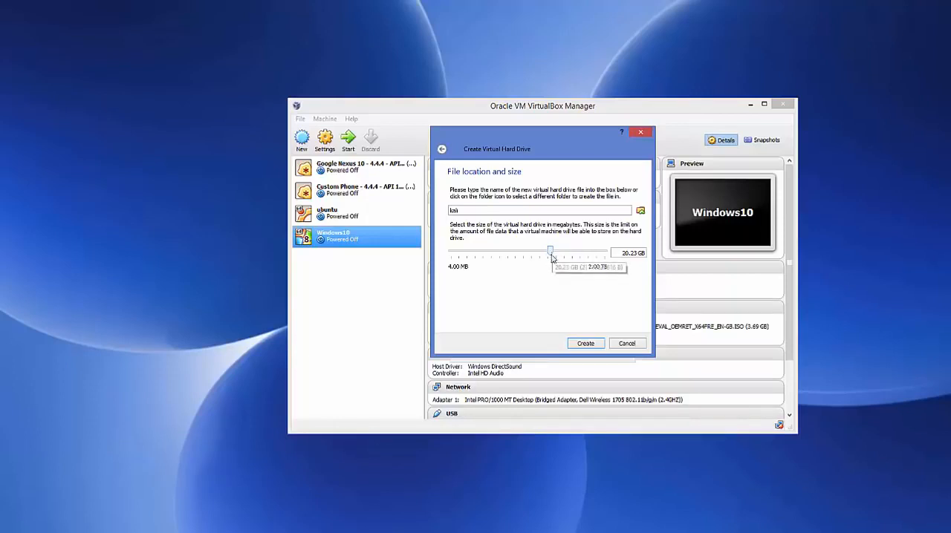
{"action": "left_click", "coordinate": [586, 344]}
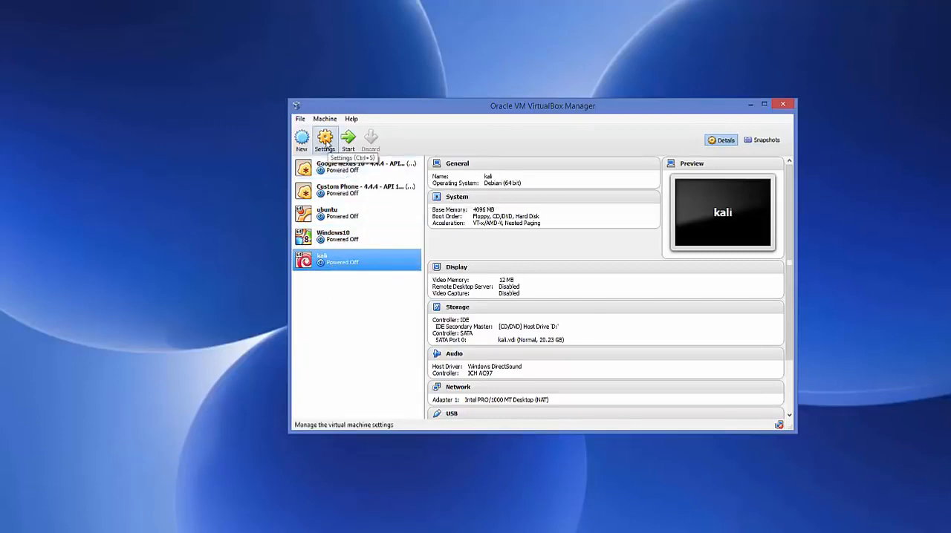
Open the kali machine's system settings and raise the processor count to 4 CPUs.
{"action": "left_click", "coordinate": [326, 142]}
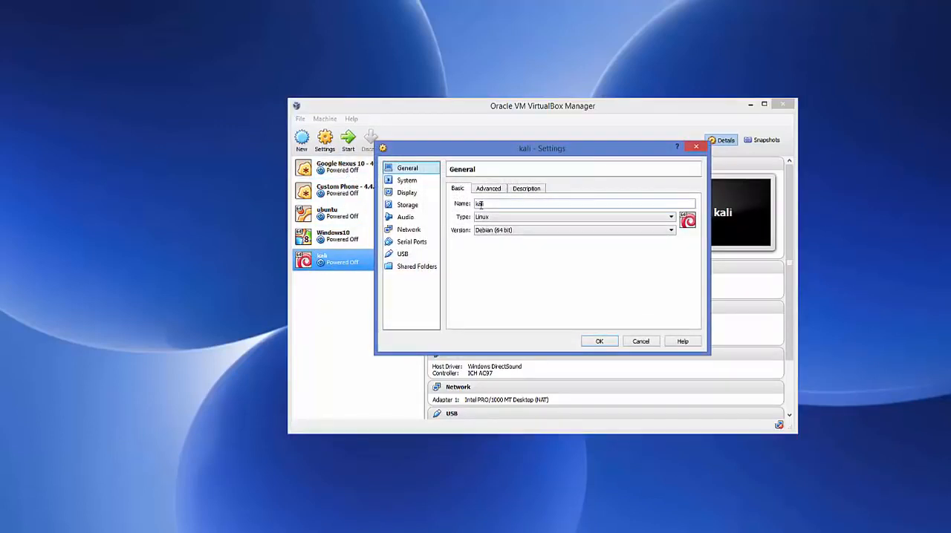
{"action": "left_click", "coordinate": [407, 182]}
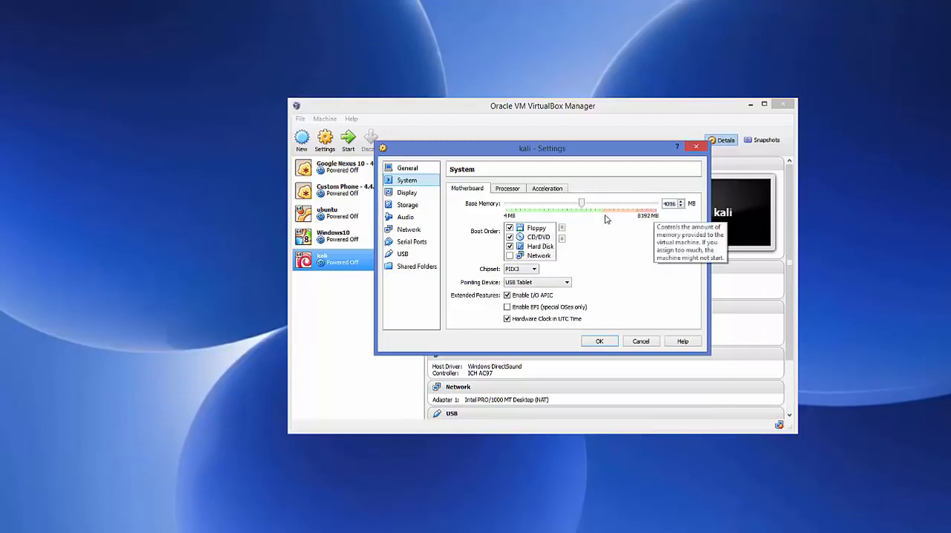
{"action": "left_click", "coordinate": [508, 189]}
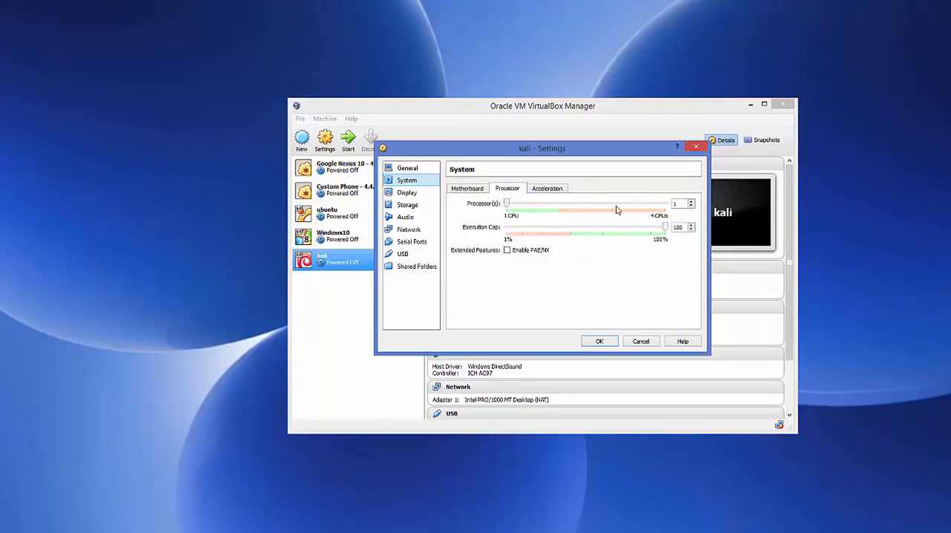
{"action": "left_click", "coordinate": [691, 202]}
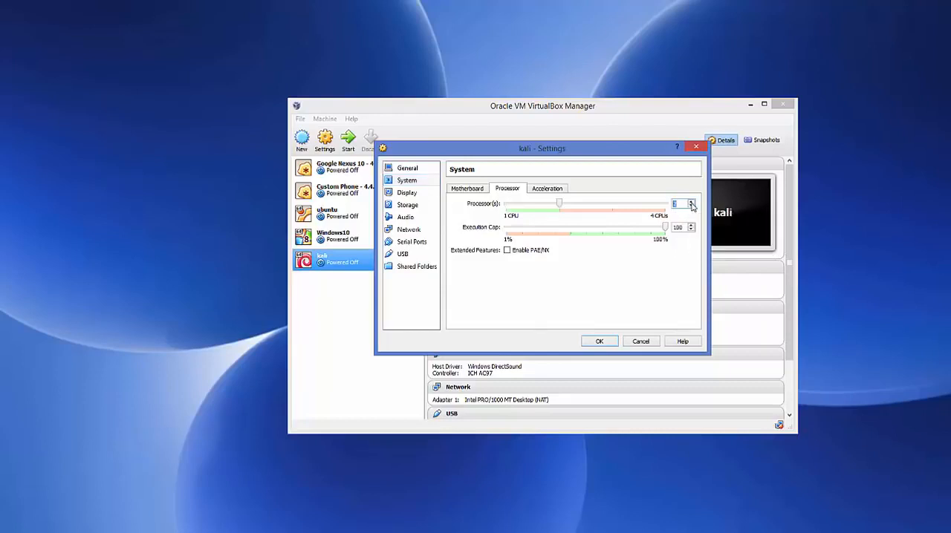
{"action": "left_click", "coordinate": [691, 202]}
{"action": "left_click", "coordinate": [691, 202]}
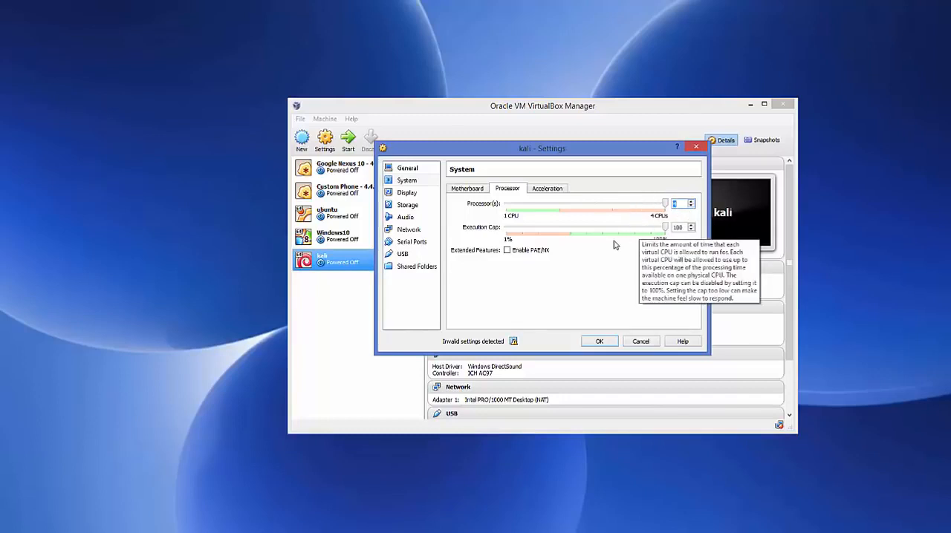
Open the Storage settings and choose to load a virtual CD/DVD disk file into the empty IDE optical drive.
{"action": "left_click", "coordinate": [405, 205]}
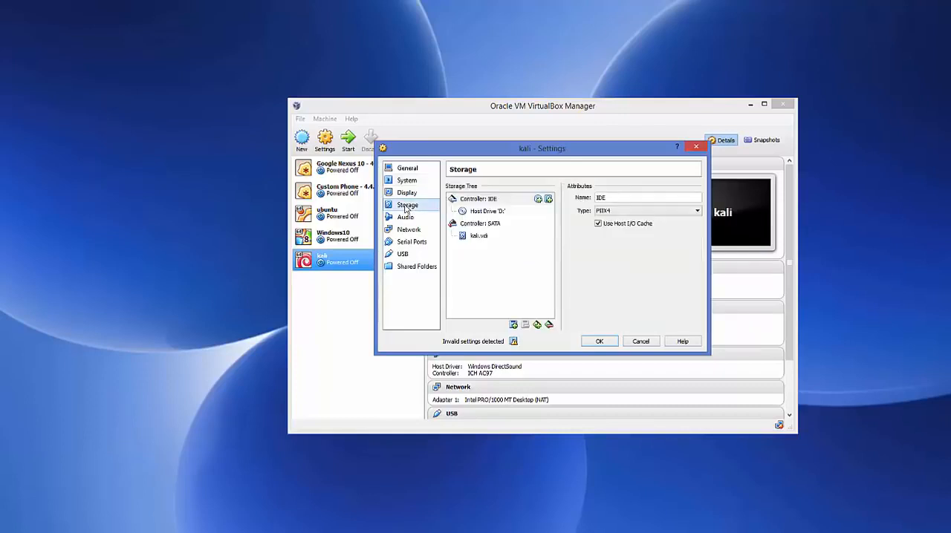
{"action": "left_click", "coordinate": [476, 200]}
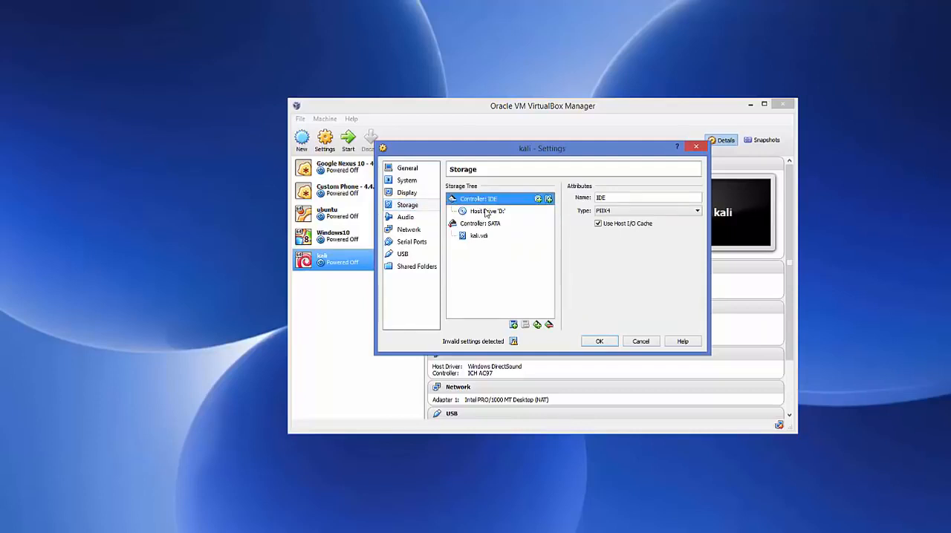
{"action": "left_click", "coordinate": [485, 213]}
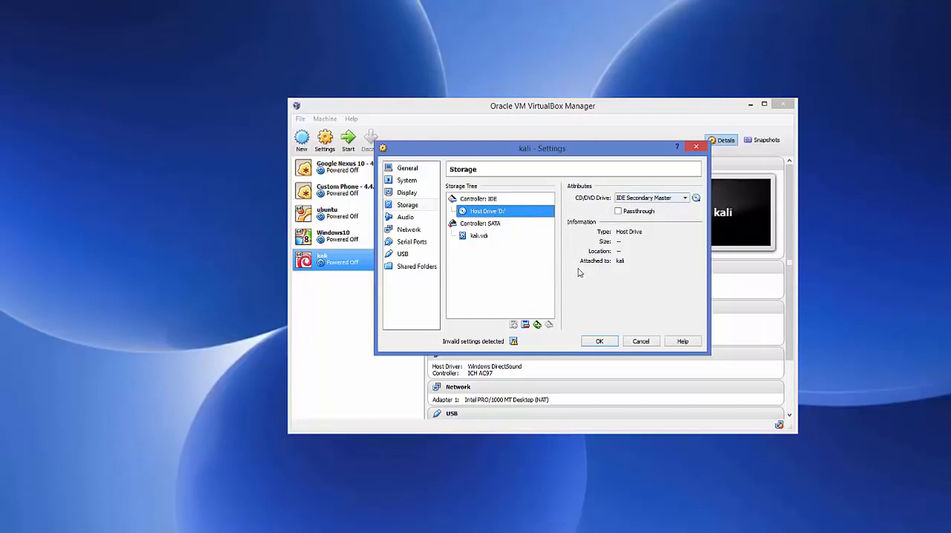
{"action": "left_click", "coordinate": [696, 199]}
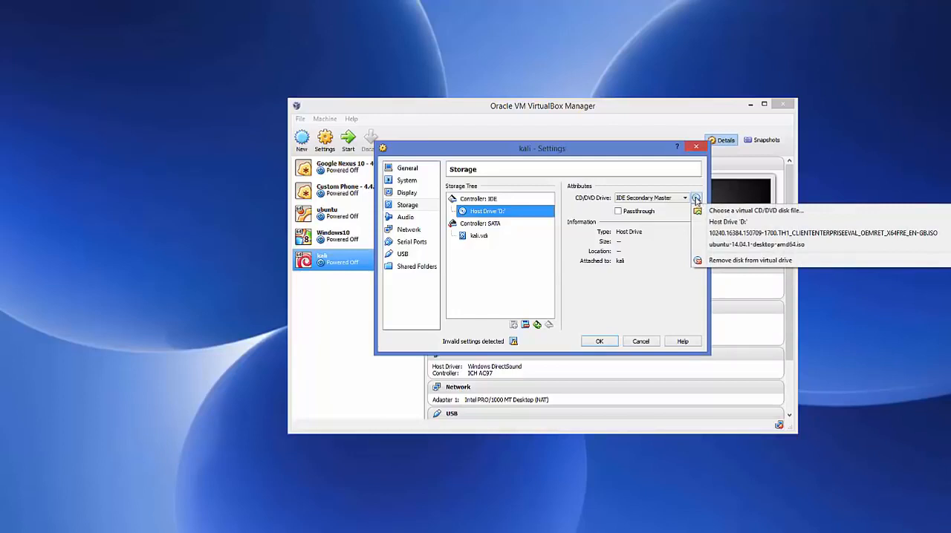
{"action": "left_click", "coordinate": [732, 213]}
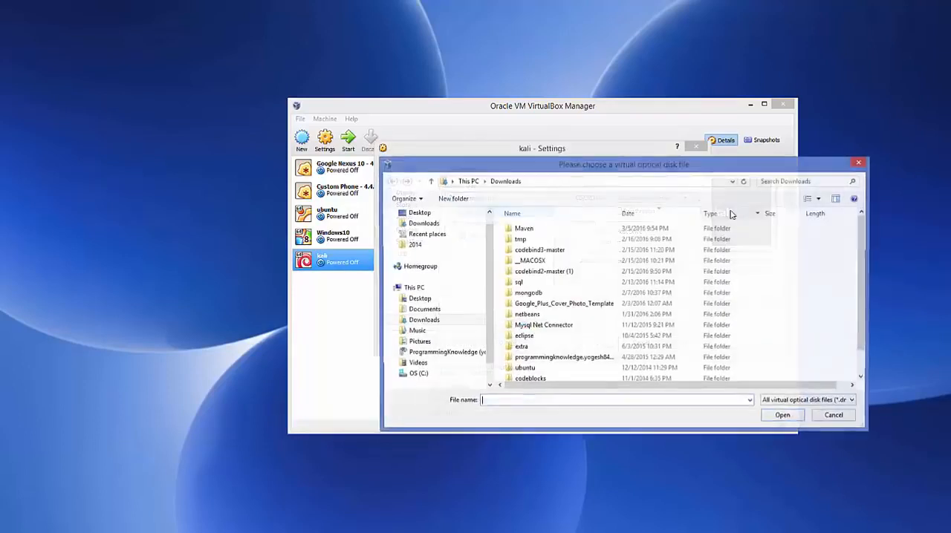
Browse to the Pictures\kali folder, open kali-linux-2016.1-amd64.iso as the optical disk, and save the settings.
{"action": "left_click", "coordinate": [128, 532]}
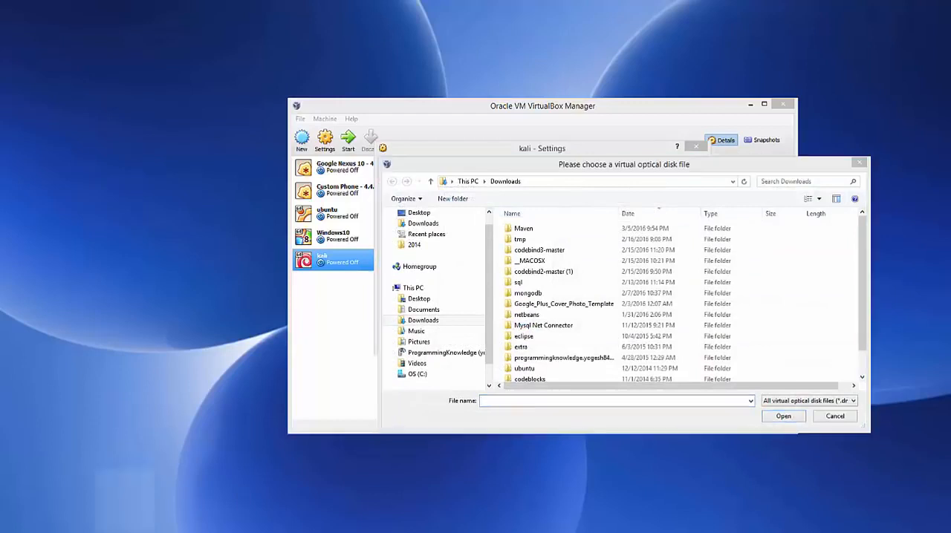
{"action": "left_click", "coordinate": [309, 38]}
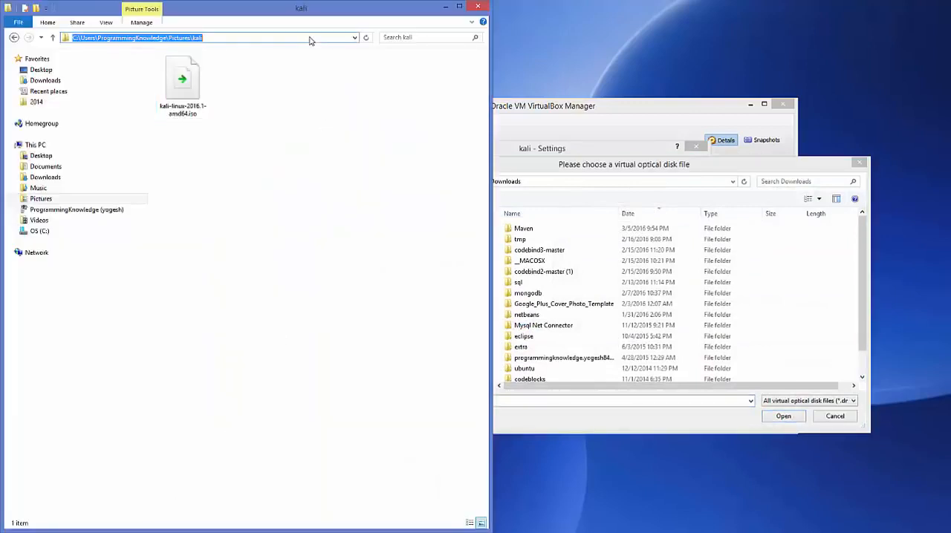
{"action": "left_click", "coordinate": [666, 185]}
{"action": "type", "text": "C:\\Users\\ProgrammingKnowledge\\Pictures\\kali"}
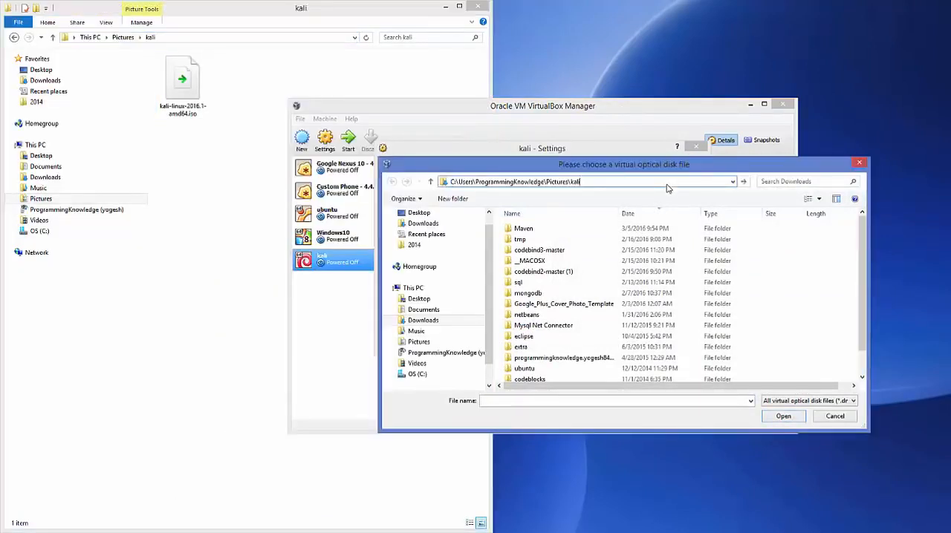
{"action": "key", "text": "Return"}
{"action": "left_click", "coordinate": [538, 253]}
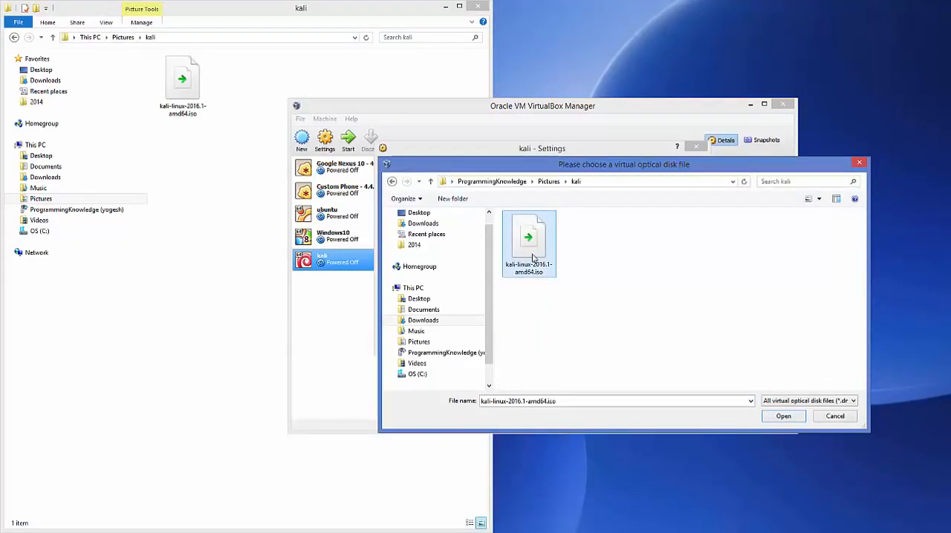
{"action": "left_click", "coordinate": [783, 416]}
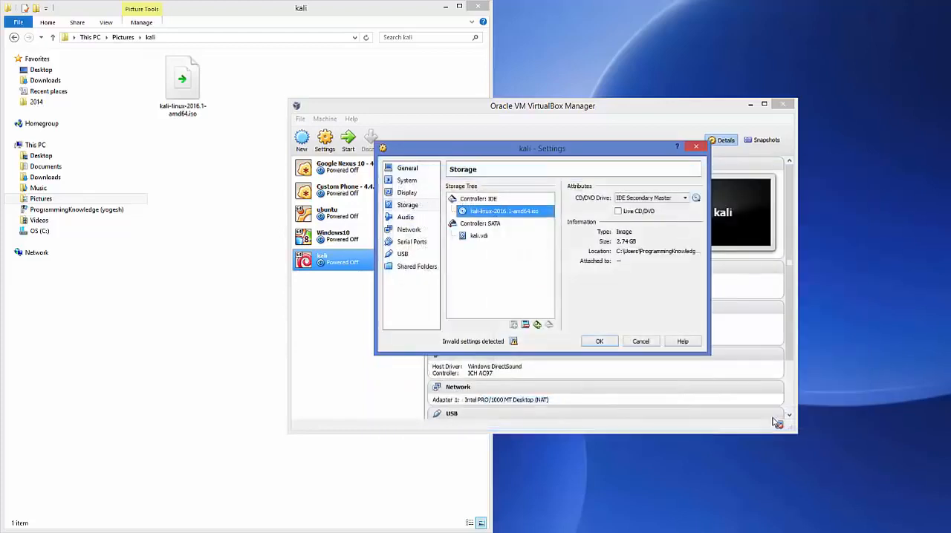
{"action": "left_click", "coordinate": [446, 8]}
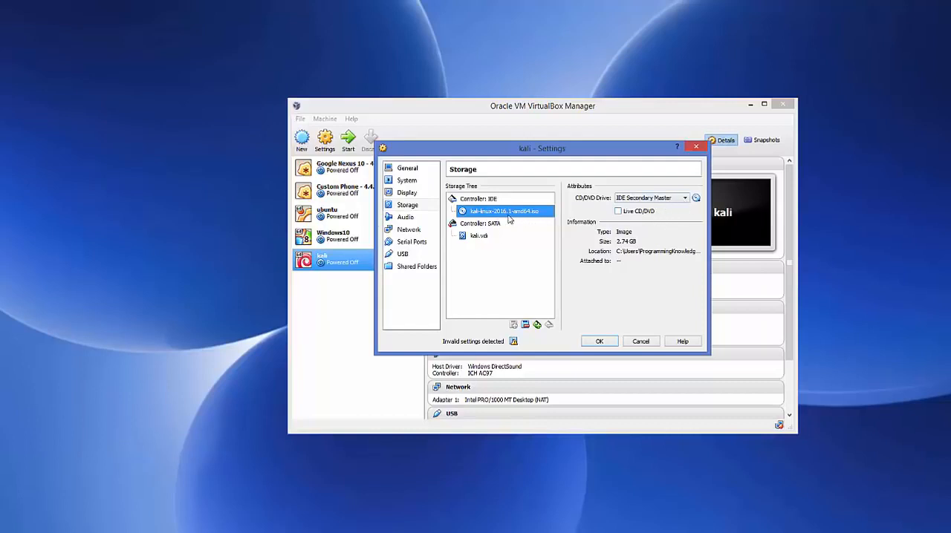
{"action": "left_click", "coordinate": [600, 342]}
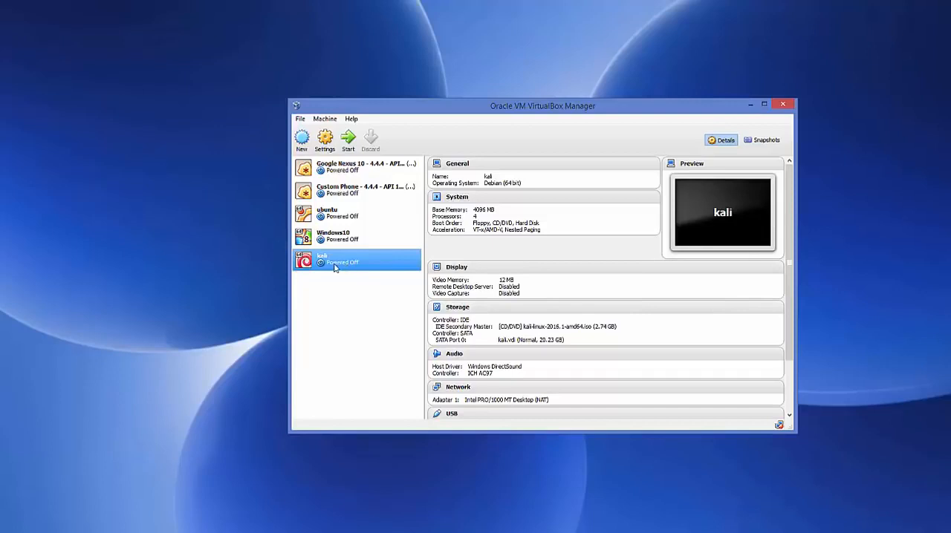
Start the kali virtual machine and dismiss the keyboard and mouse capture notices.
{"action": "left_click", "coordinate": [349, 140]}
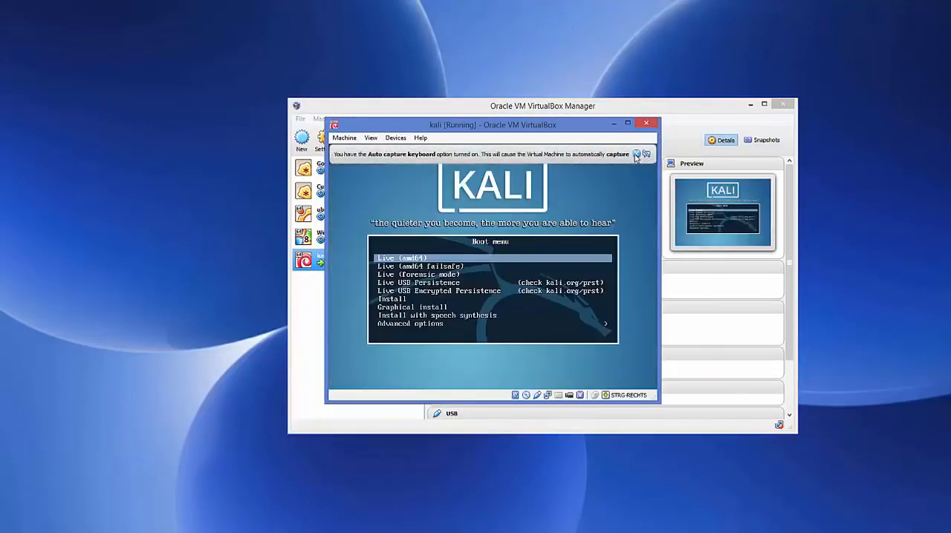
{"action": "left_click", "coordinate": [635, 154]}
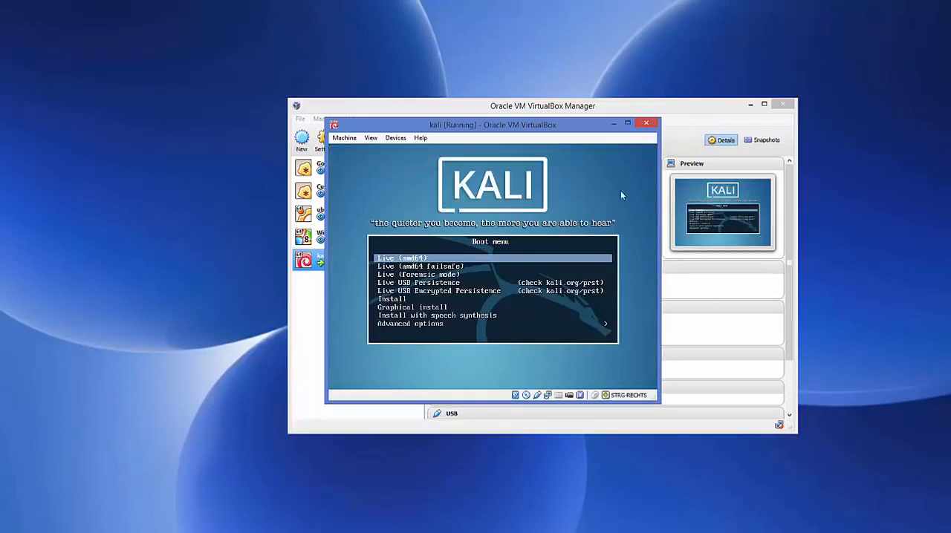
{"action": "left_click", "coordinate": [414, 295]}
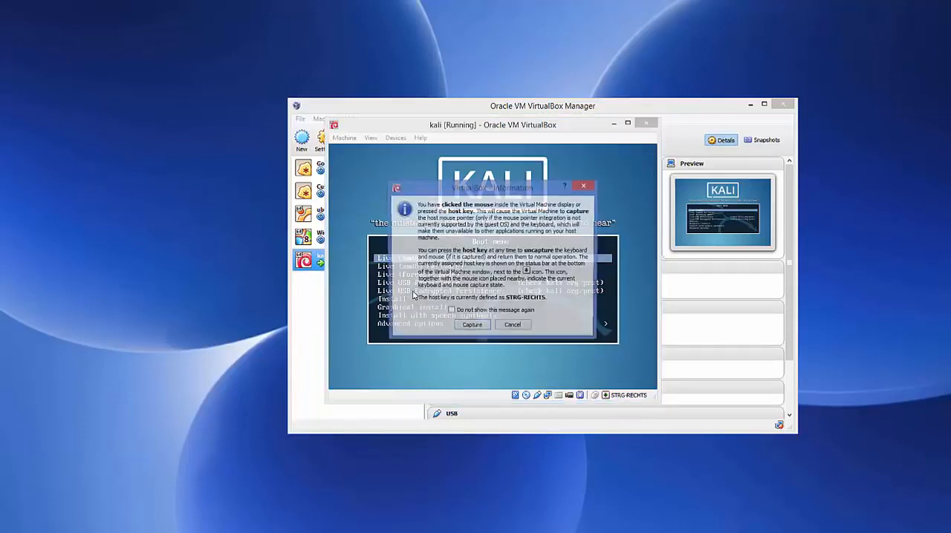
{"action": "left_click", "coordinate": [503, 328]}
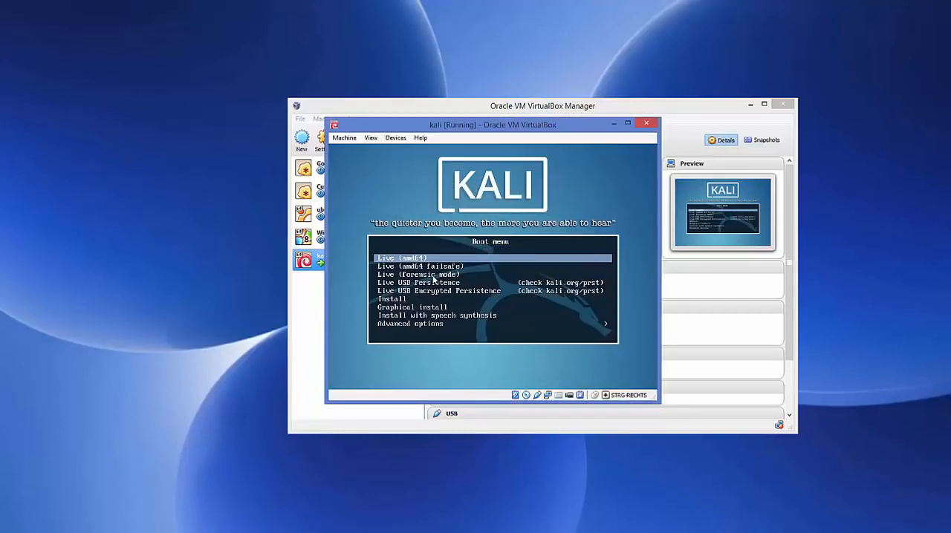
Choose Graphical install from the Kali boot menu.
{"action": "key", "text": "Down"}
{"action": "key", "text": "Down"}
{"action": "key", "text": "Down"}
{"action": "key", "text": "Down"}
{"action": "key", "text": "Down"}
{"action": "key", "text": "Down"}
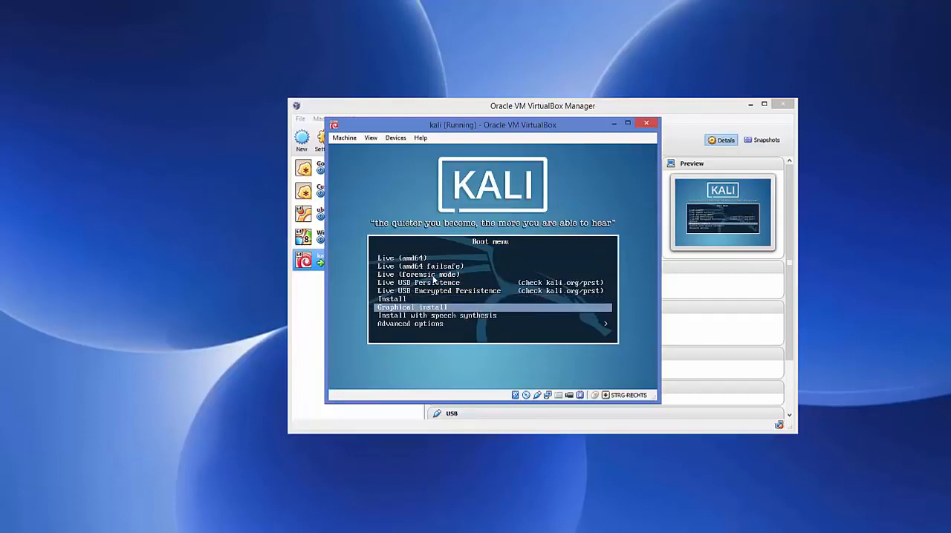
{"action": "key", "text": "Return"}
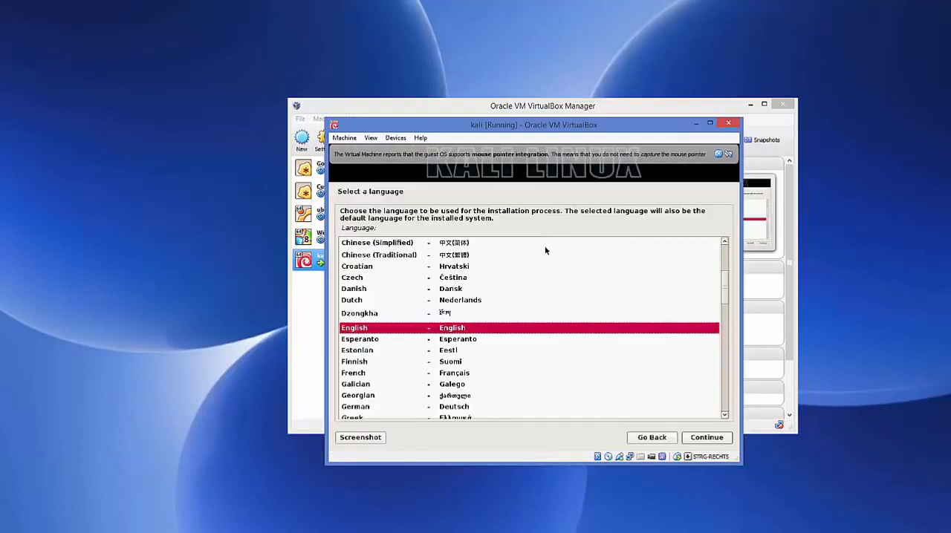
Keep English as the installation language and select United Kingdom as the location.
{"action": "left_click", "coordinate": [717, 154]}
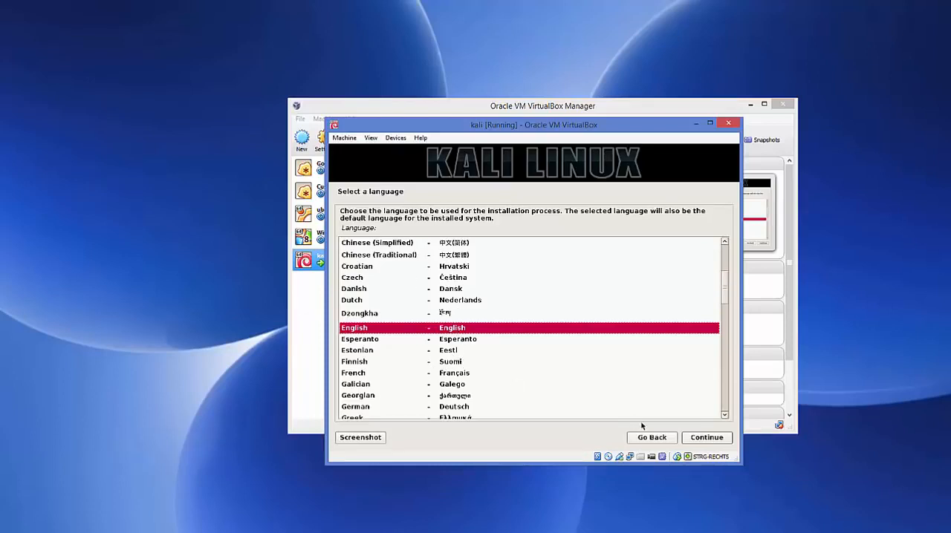
{"action": "left_click", "coordinate": [703, 438]}
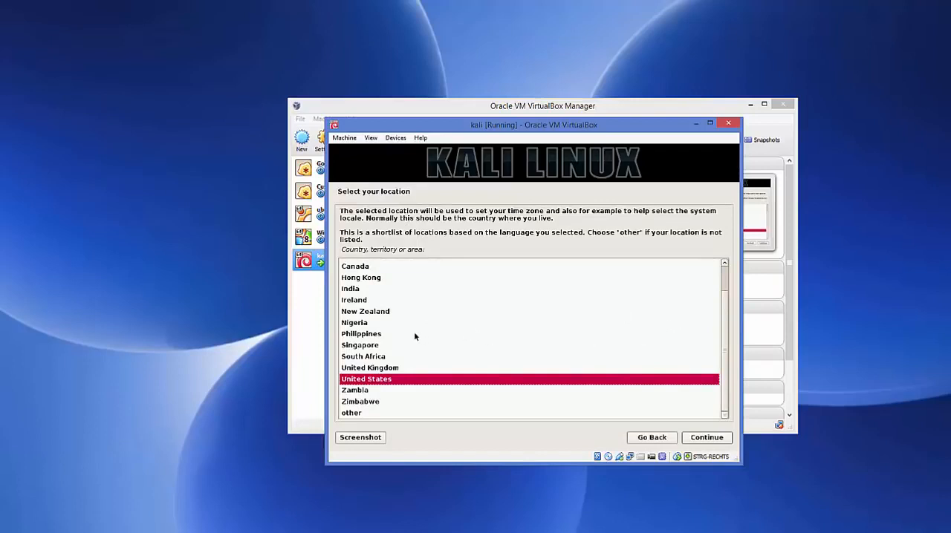
{"action": "left_click", "coordinate": [380, 369]}
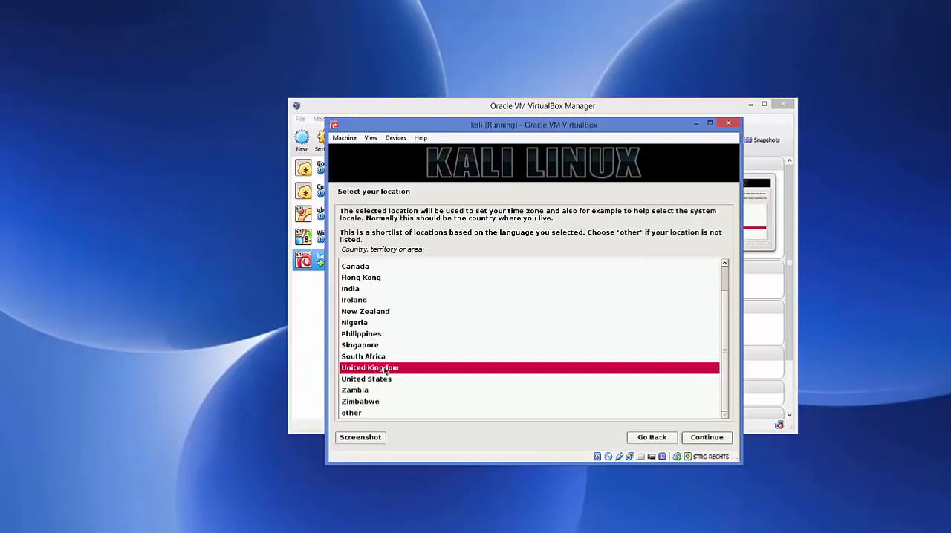
{"action": "left_click", "coordinate": [696, 438]}
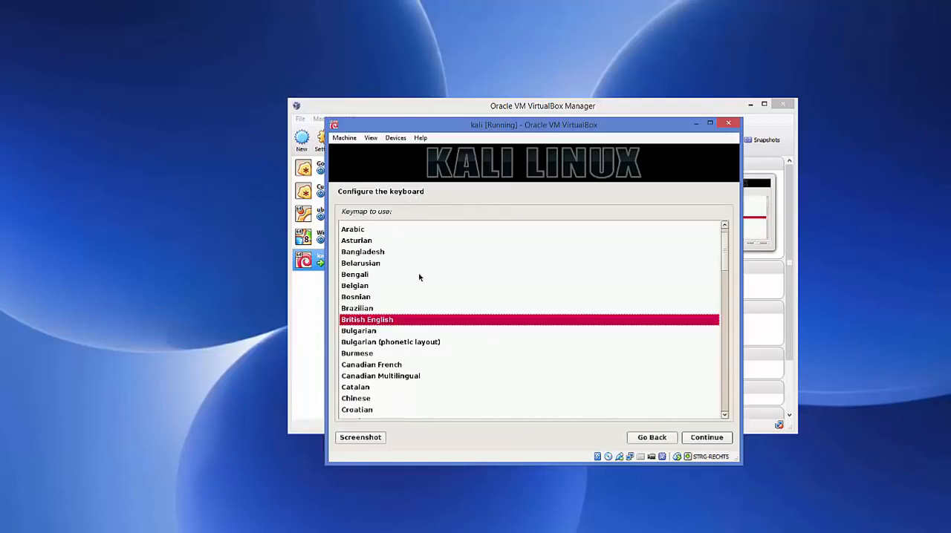
Select the German keymap for the keyboard and continue.
{"action": "scroll", "coordinate": [419, 277], "scroll_direction": "down", "scroll_amount": 5}
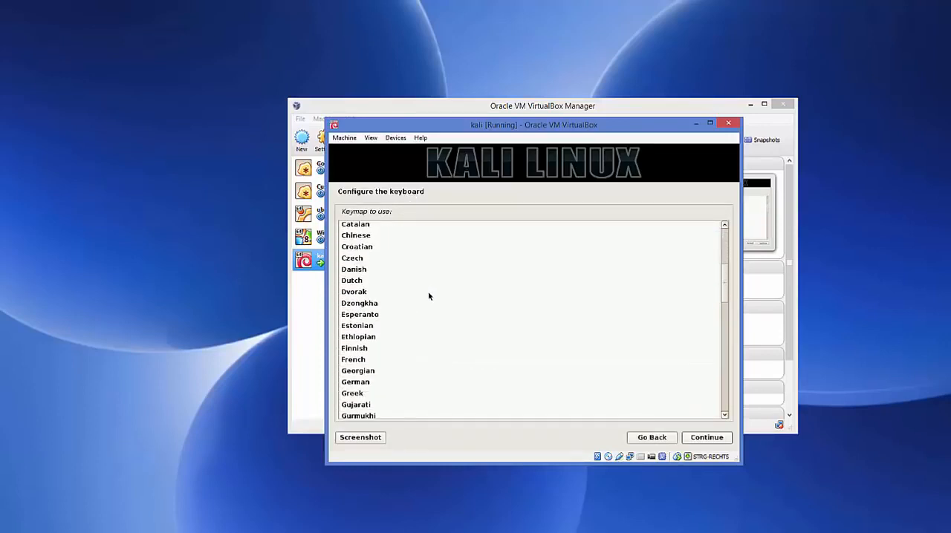
{"action": "left_click", "coordinate": [360, 383]}
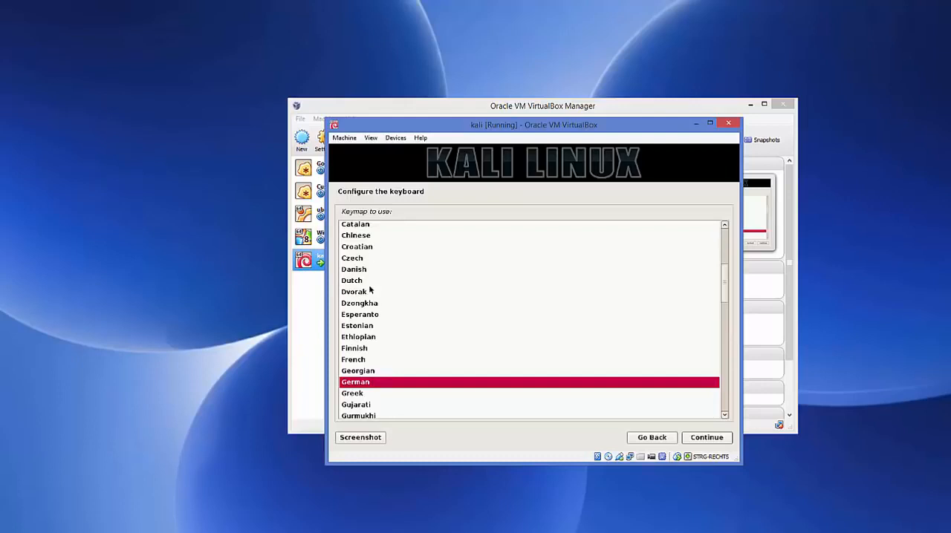
{"action": "left_click", "coordinate": [702, 436]}
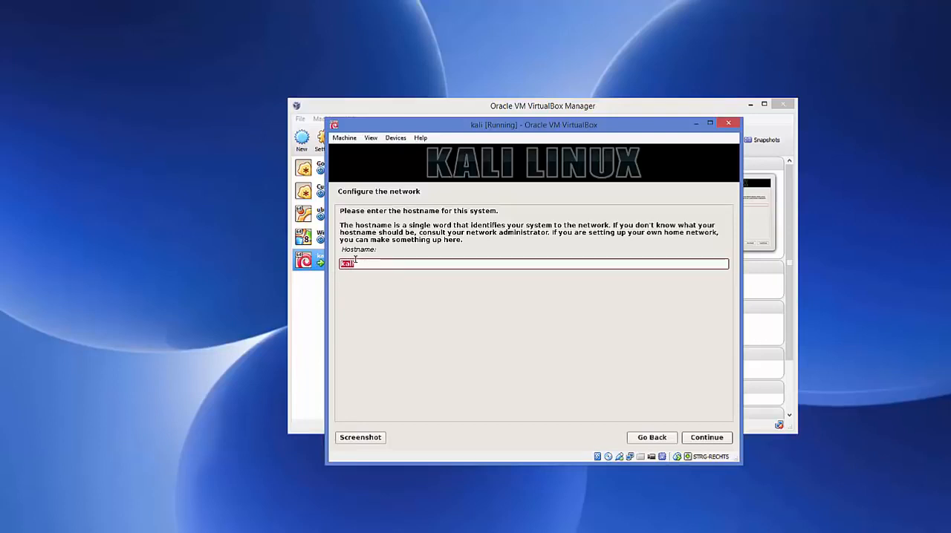
Keep the hostname kali and leave the domain name blank.
{"action": "left_click", "coordinate": [694, 439]}
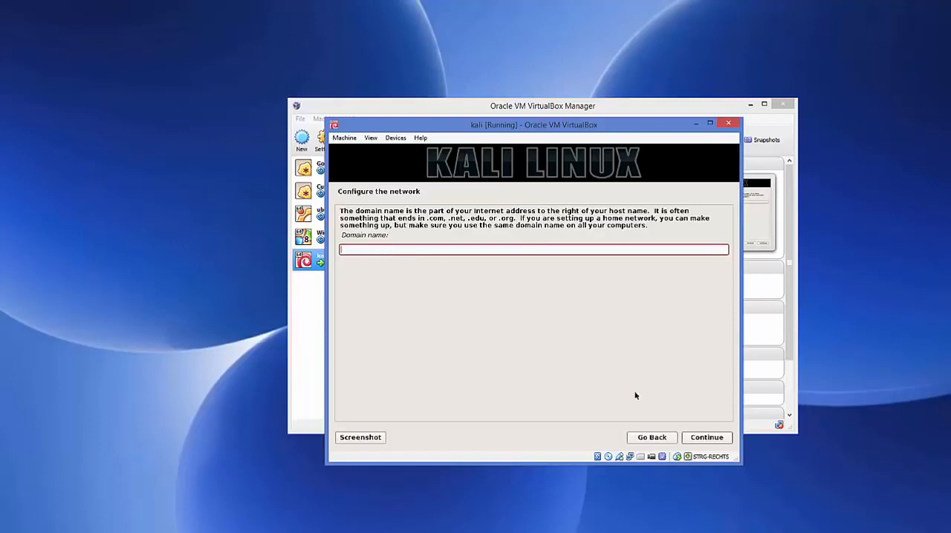
{"action": "left_click", "coordinate": [706, 438]}
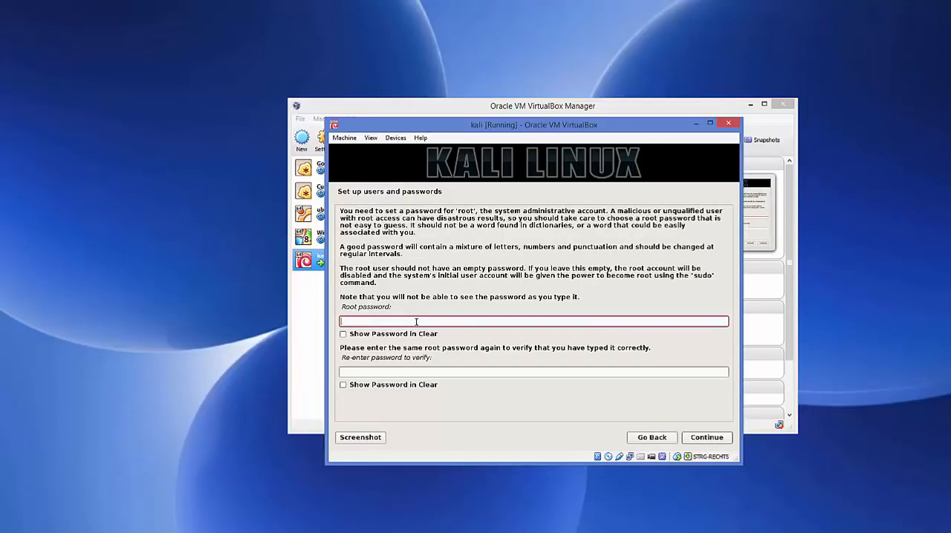
Enter the root password in both password fields and continue.
{"action": "type", "text": "toor"}
{"action": "left_click", "coordinate": [402, 372]}
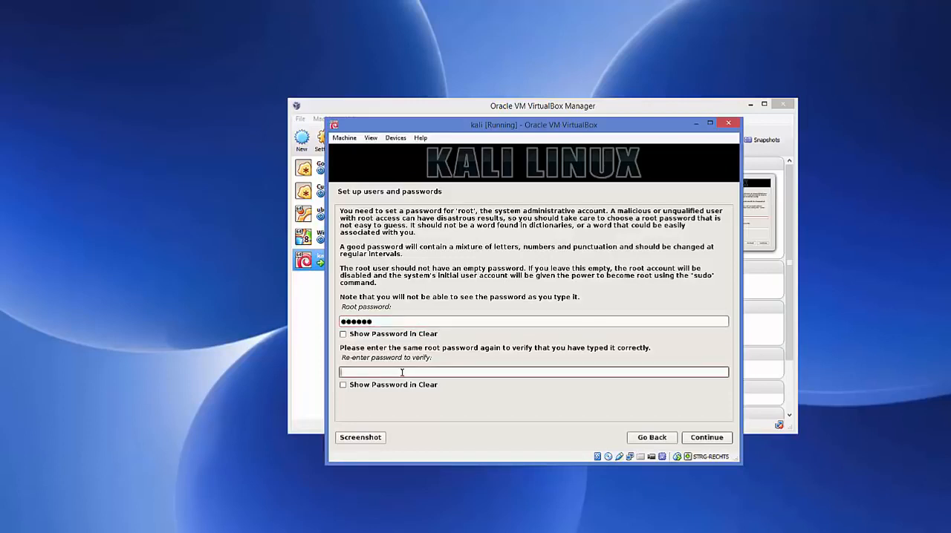
{"action": "type", "text": "123456"}
{"action": "left_click", "coordinate": [696, 438]}
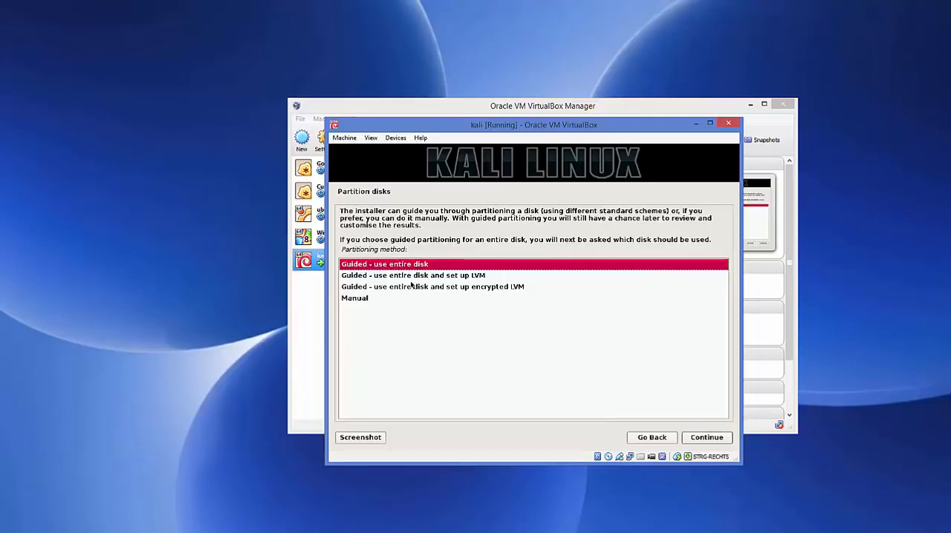
Partition using guided entire-disk mode on the VBOX hard disk with all files in one partition.
{"action": "left_click", "coordinate": [701, 440]}
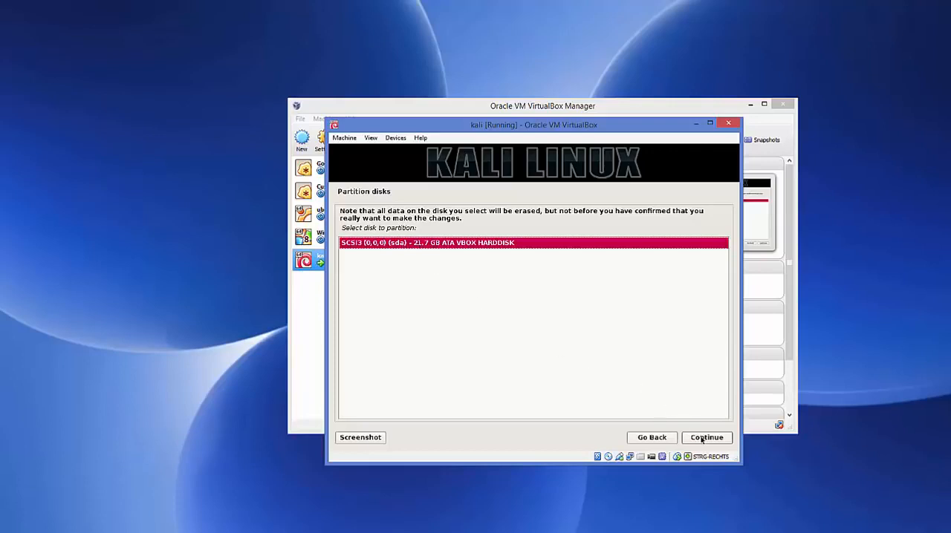
{"action": "left_click", "coordinate": [701, 439]}
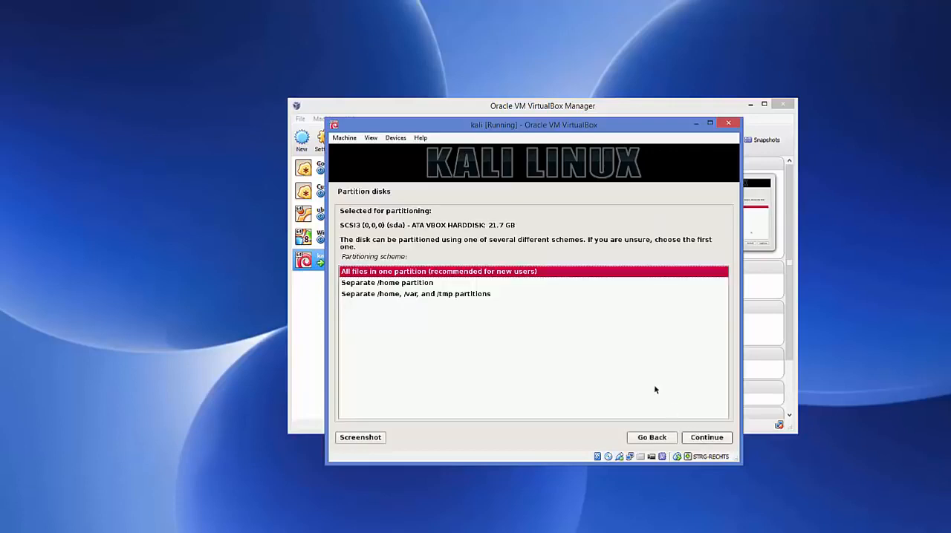
{"action": "left_click", "coordinate": [699, 439]}
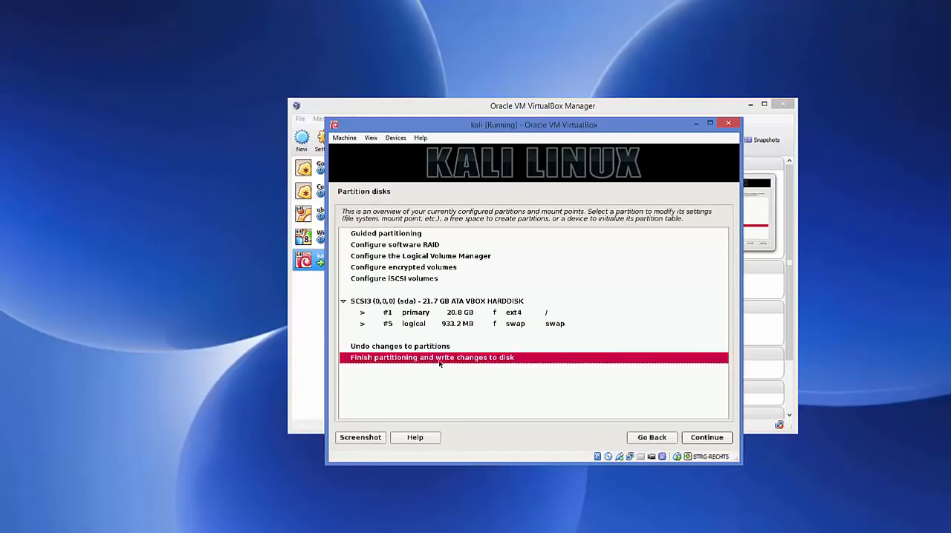
Finish partitioning, confirm writing the changes to disk, and accept using a network mirror.
{"action": "left_click", "coordinate": [702, 439]}
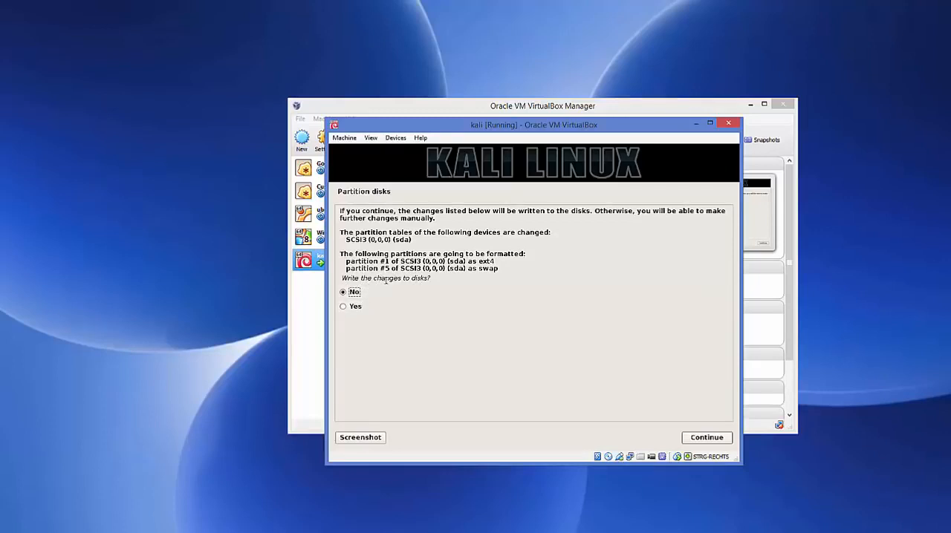
{"action": "left_click", "coordinate": [344, 308]}
{"action": "left_click", "coordinate": [702, 440]}
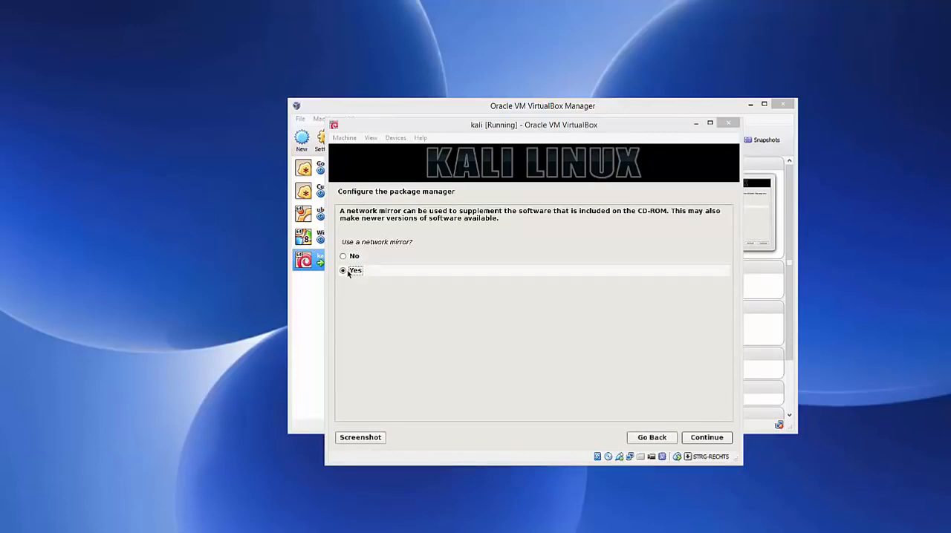
{"action": "left_click", "coordinate": [704, 439]}
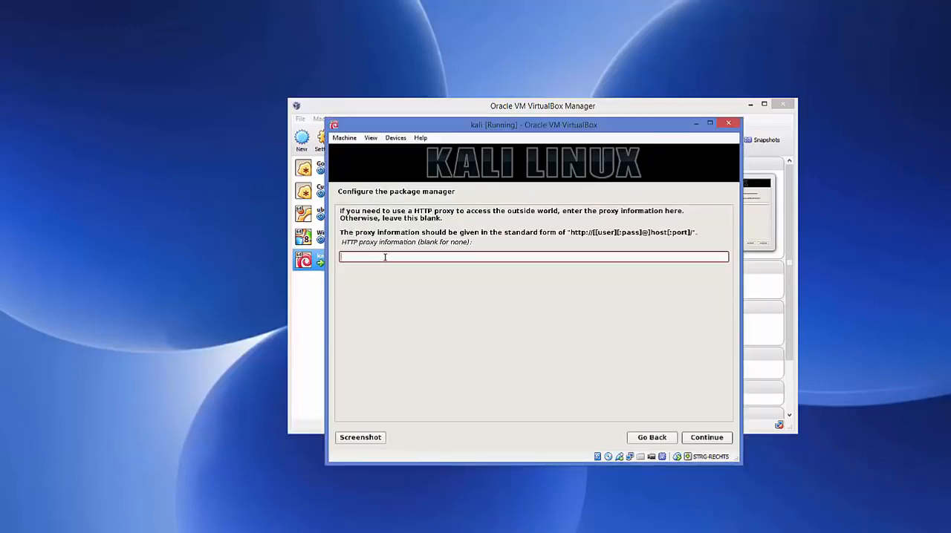
Leave the HTTP proxy blank and install the GRUB boot loader to the master boot record on /dev/sda.
{"action": "left_click", "coordinate": [703, 439]}
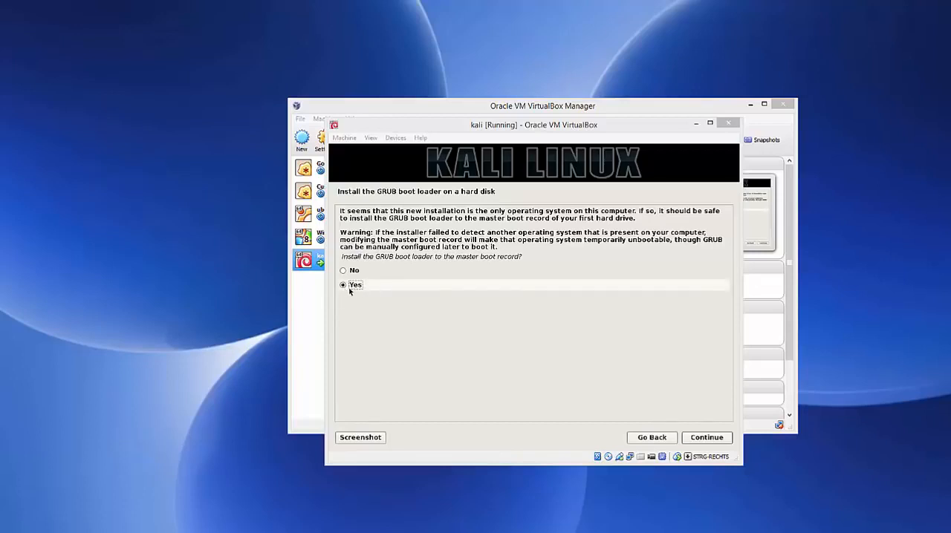
{"action": "left_click", "coordinate": [707, 438]}
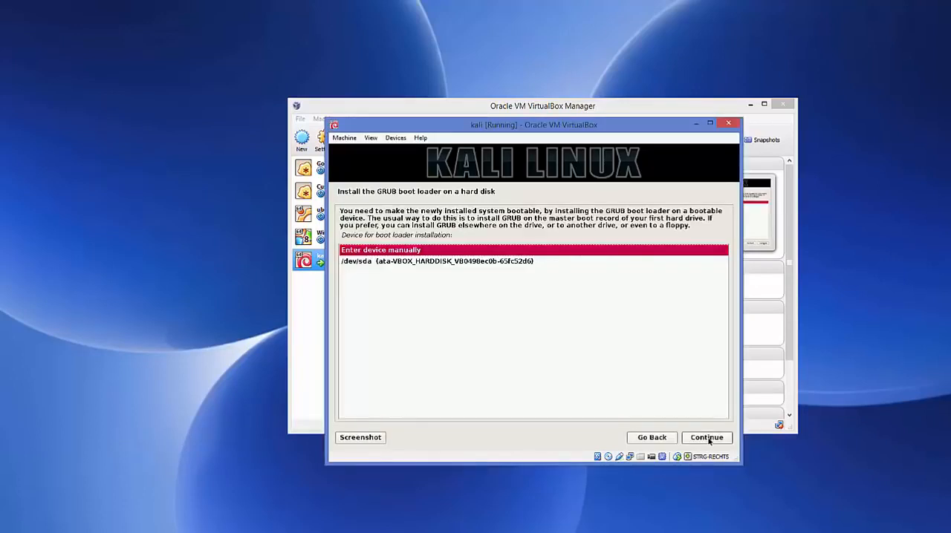
{"action": "left_click", "coordinate": [390, 266]}
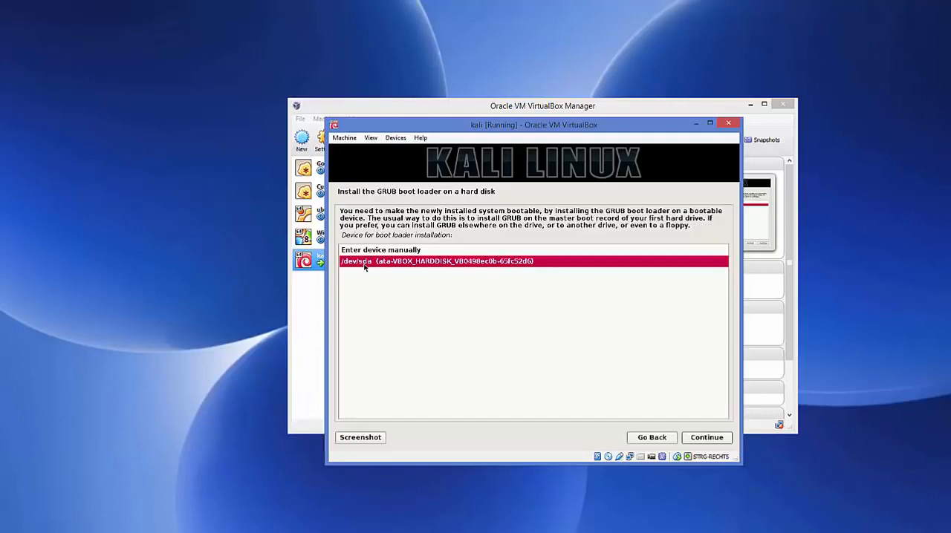
{"action": "left_click", "coordinate": [704, 439]}
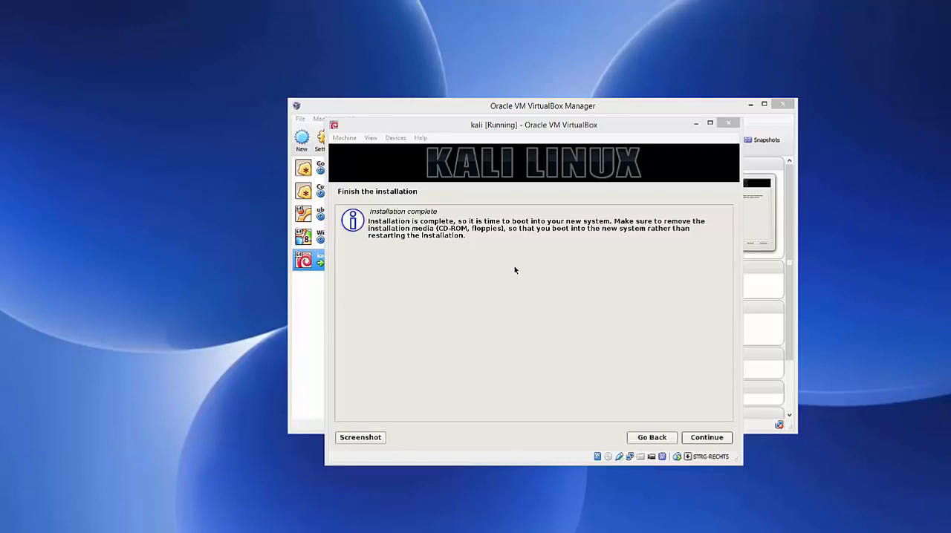
Continue past the installation-complete notice to finish the installation and reboot into the new system.
{"action": "left_click", "coordinate": [701, 440]}
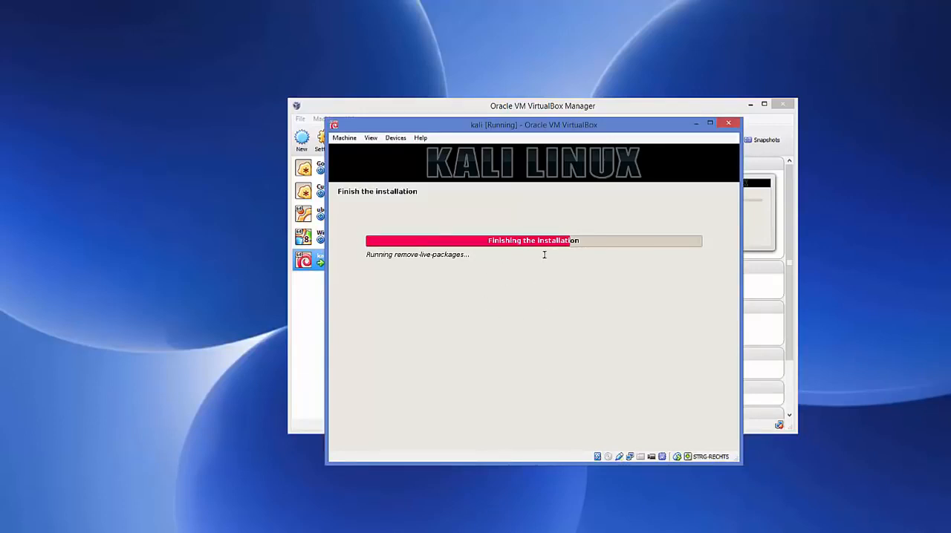
{"action": "left_click", "coordinate": [458, 498]}
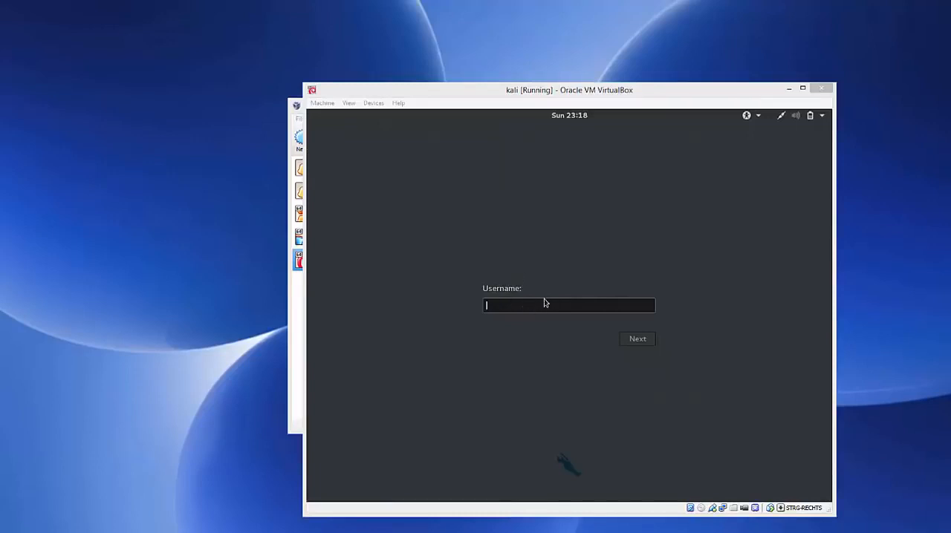
Sign in to the Kali desktop with username root and the root password.
{"action": "left_click", "coordinate": [511, 305]}
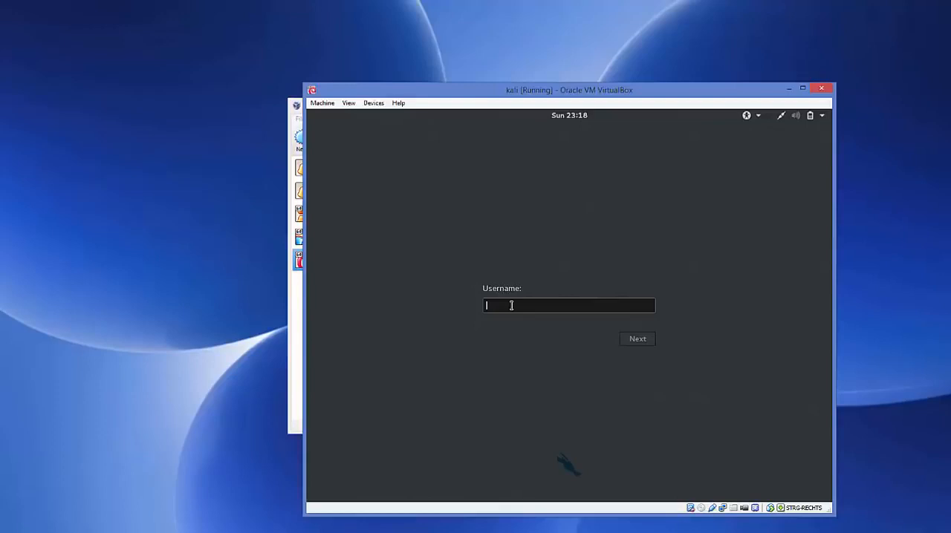
{"action": "type", "text": "root"}
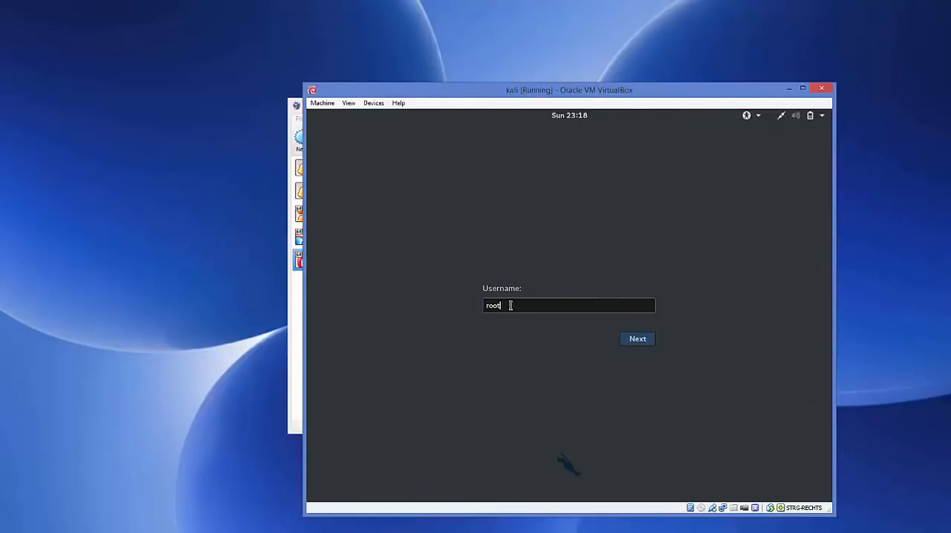
{"action": "left_click", "coordinate": [632, 342]}
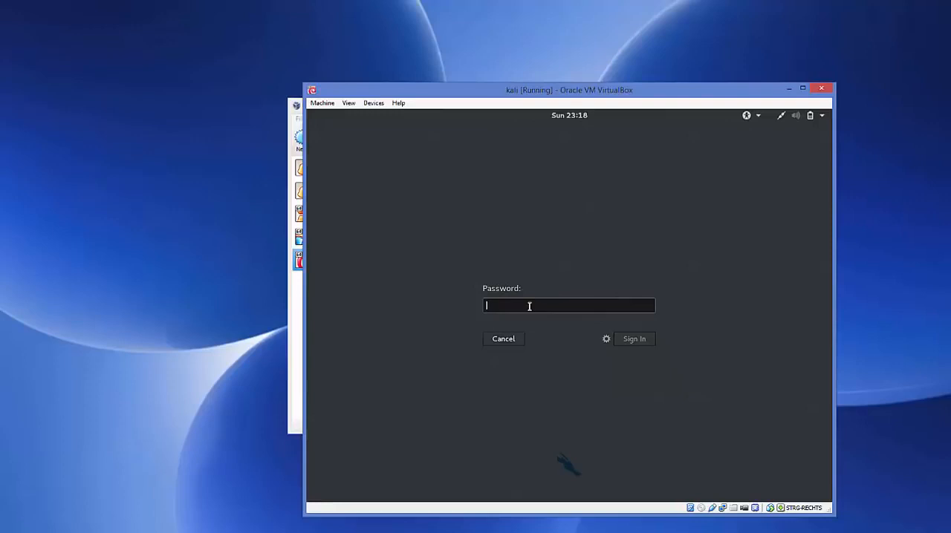
{"action": "type", "text": "••••••"}
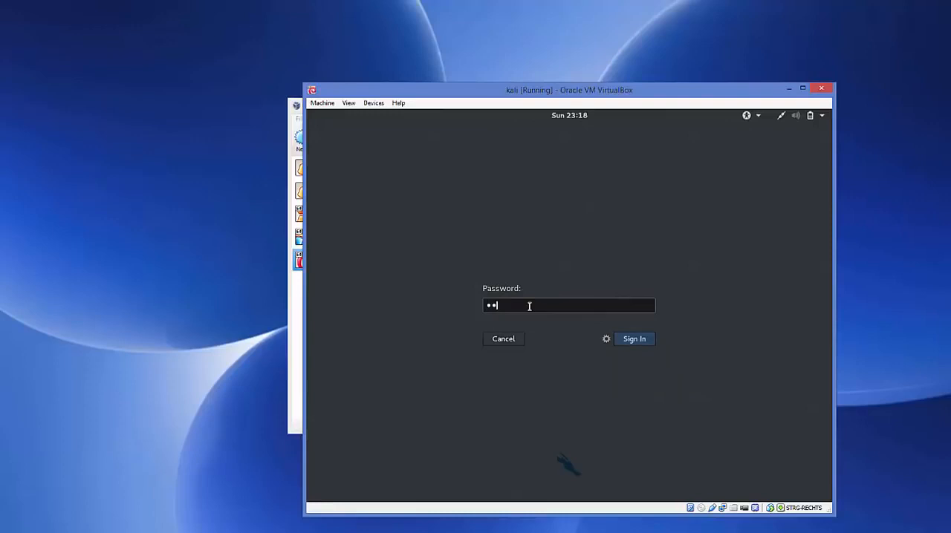
{"action": "left_click", "coordinate": [633, 344]}
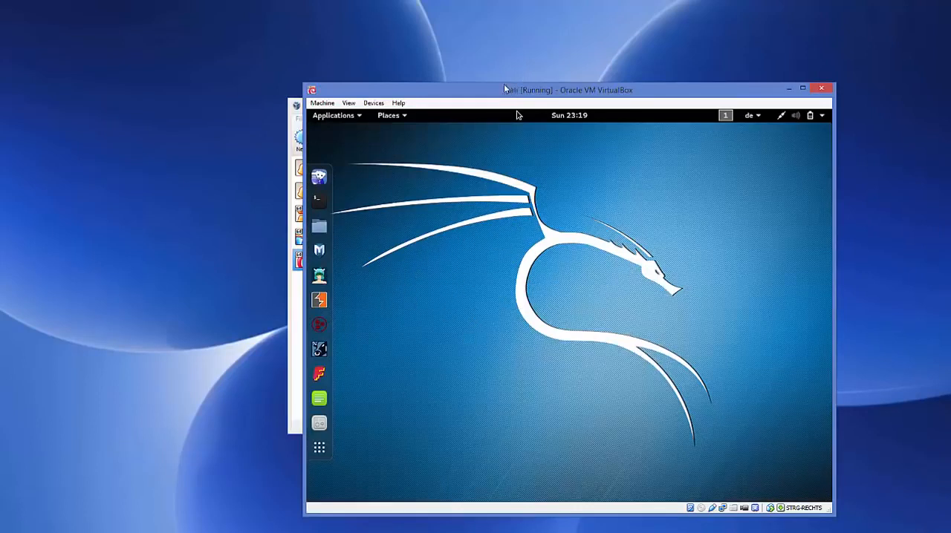
{"action": "left_click_drag", "start_coordinate": [519, 94], "coordinate": [487, 82]}
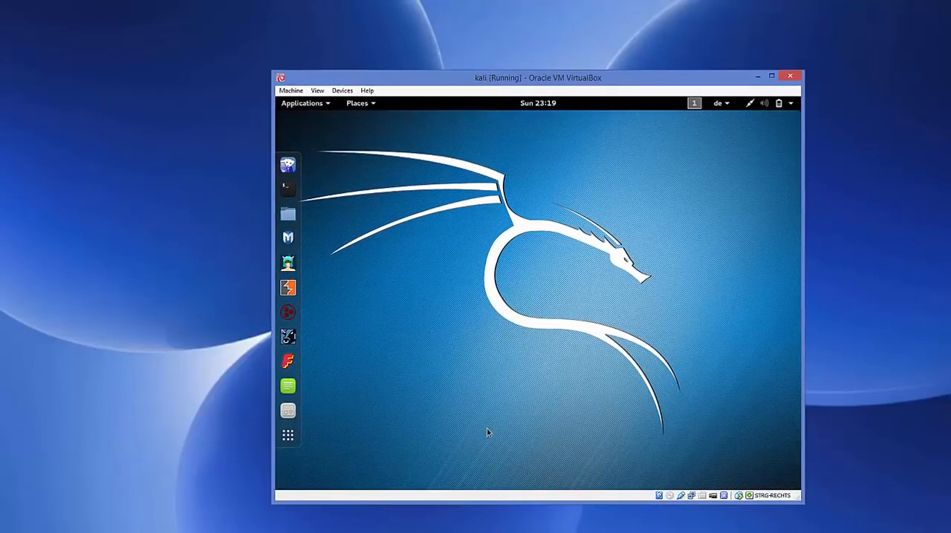